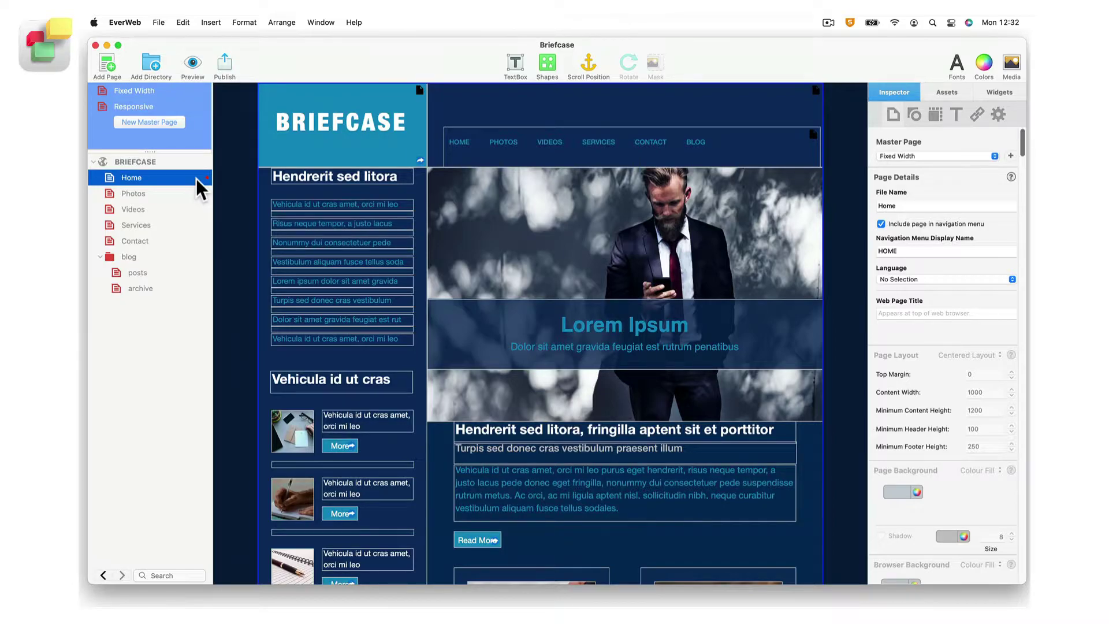
Add a text box reading 'Photos' to the Fixed Width master page.
{"action": "left_click", "coordinate": [186, 90]}
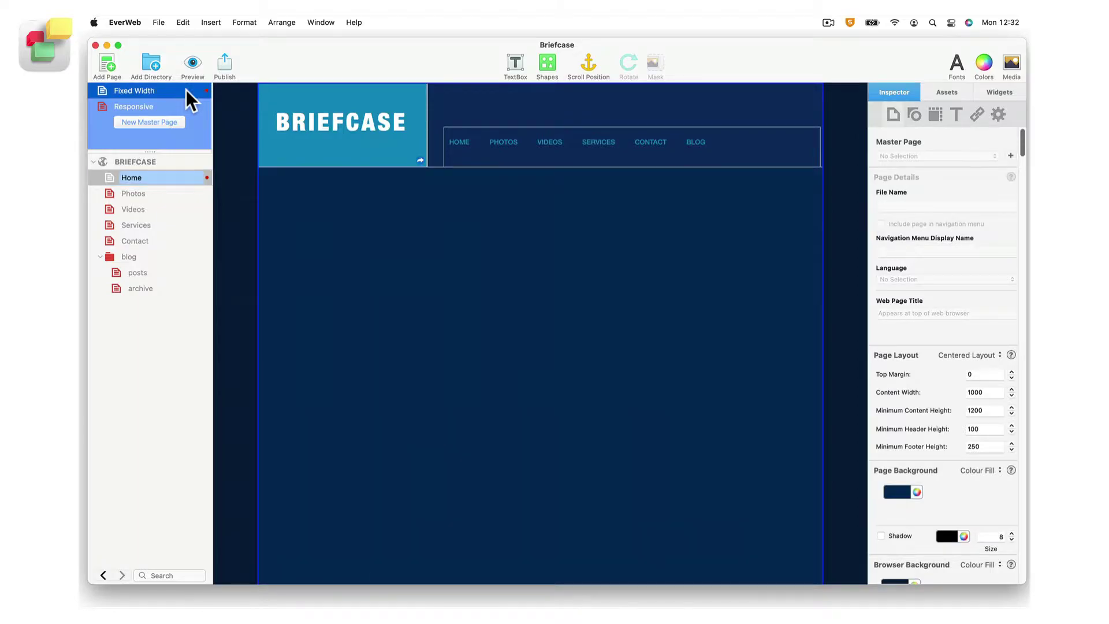
{"action": "left_click", "coordinate": [518, 59]}
{"action": "key", "text": "BackSpace"}
{"action": "type", "text": "Photos"}
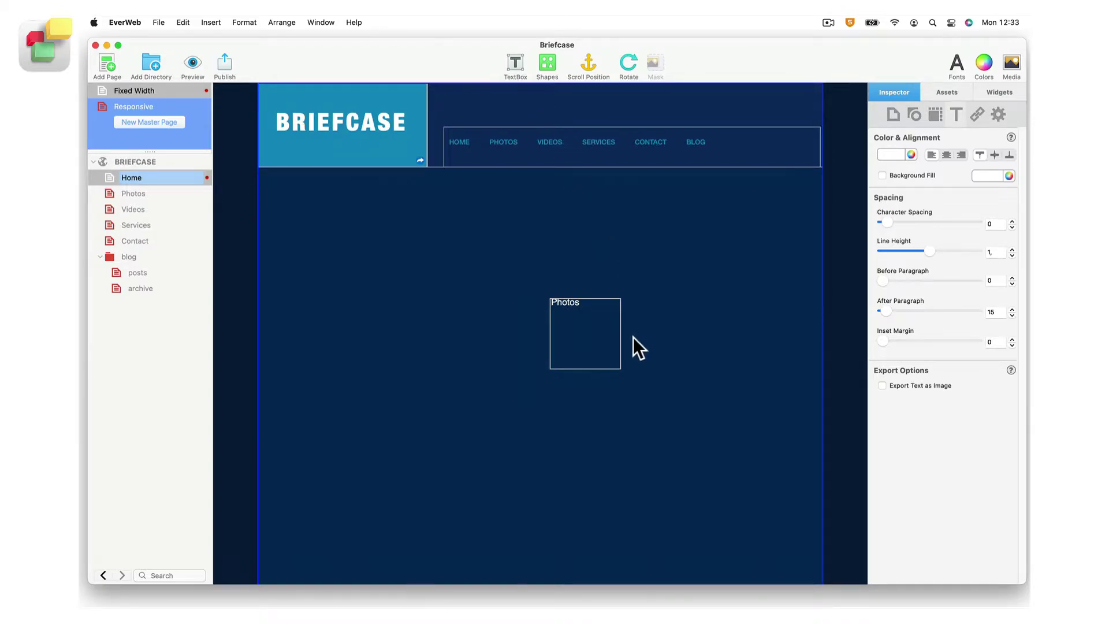
Shorten the Photos box to 28 px tall and set its After Paragraph spacing to 0.
{"action": "key", "text": "Escape"}
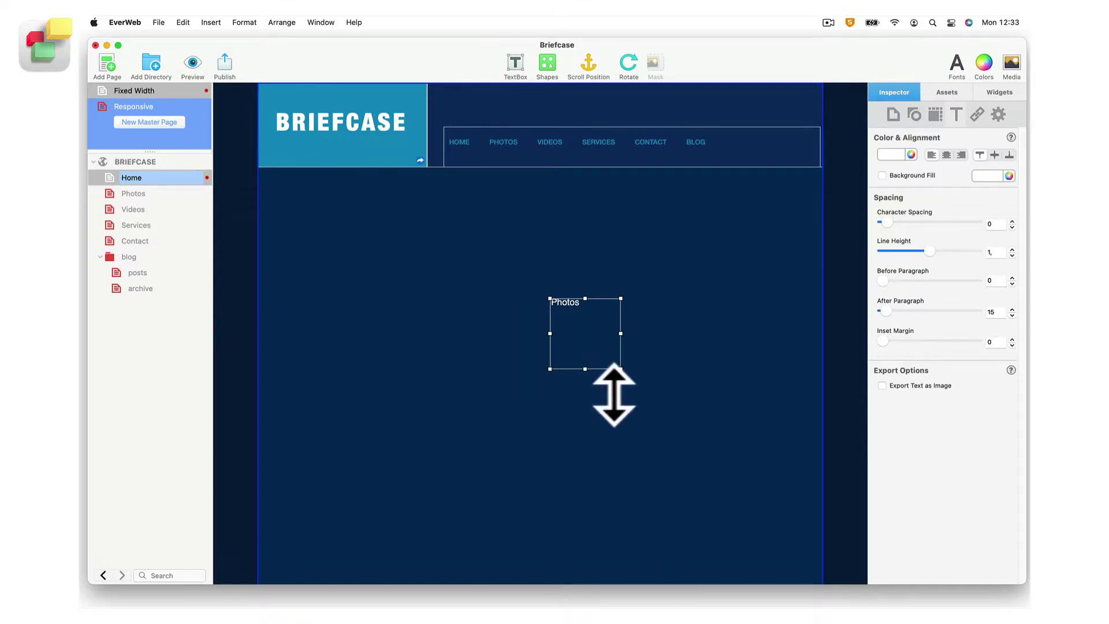
{"action": "left_click_drag", "start_coordinate": [613, 369], "coordinate": [617, 306]}
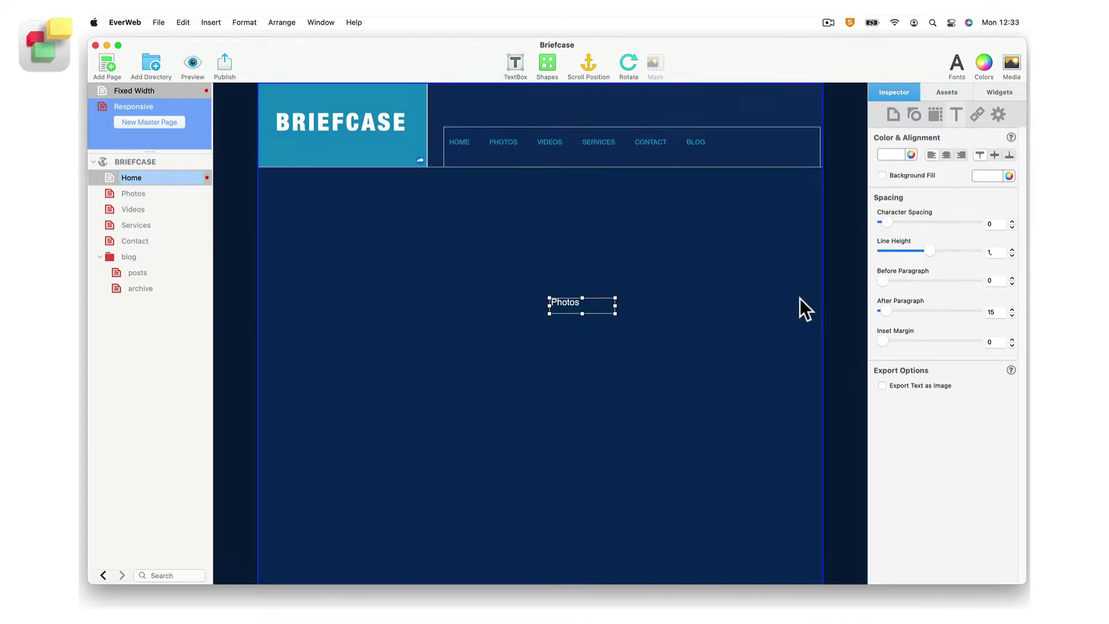
{"action": "left_click_drag", "start_coordinate": [887, 310], "coordinate": [871, 310]}
Centre the Photos text vertically and hyperlink it to the Photos page with white normal colour.
{"action": "left_click", "coordinate": [993, 154]}
{"action": "double_click", "coordinate": [590, 303]}
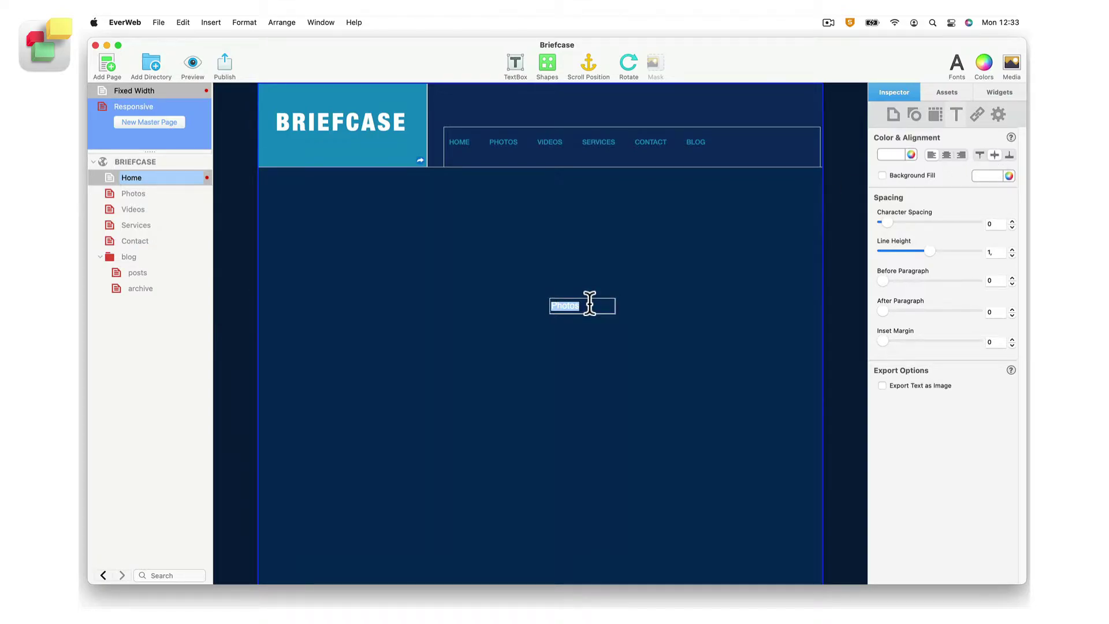
{"action": "left_click", "coordinate": [976, 115]}
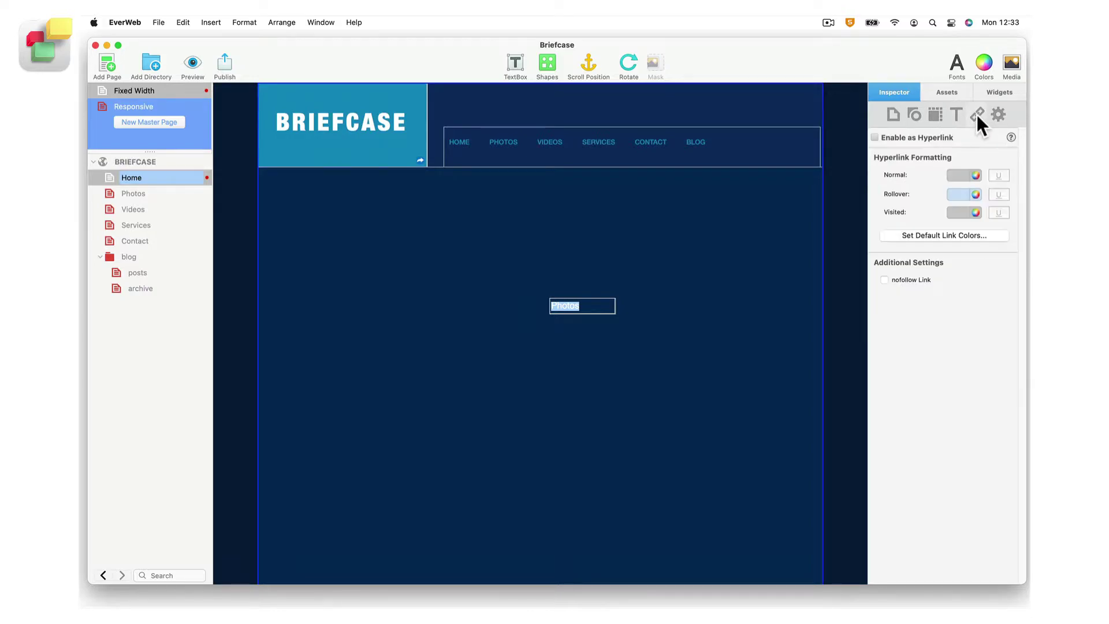
{"action": "left_click", "coordinate": [874, 137]}
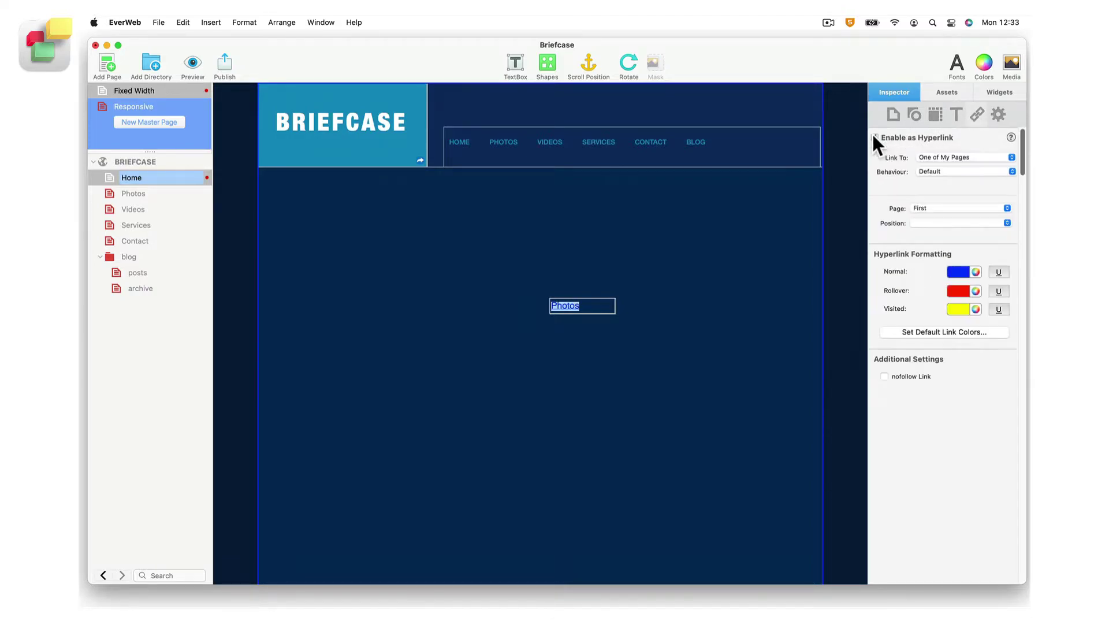
{"action": "left_click", "coordinate": [942, 202]}
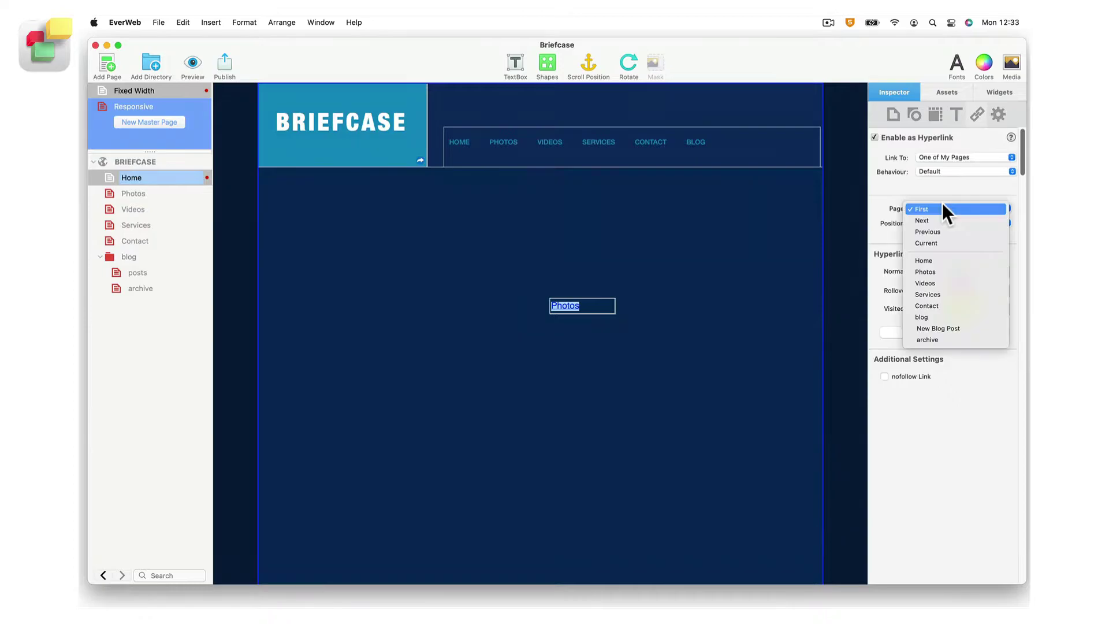
{"action": "left_click", "coordinate": [954, 272]}
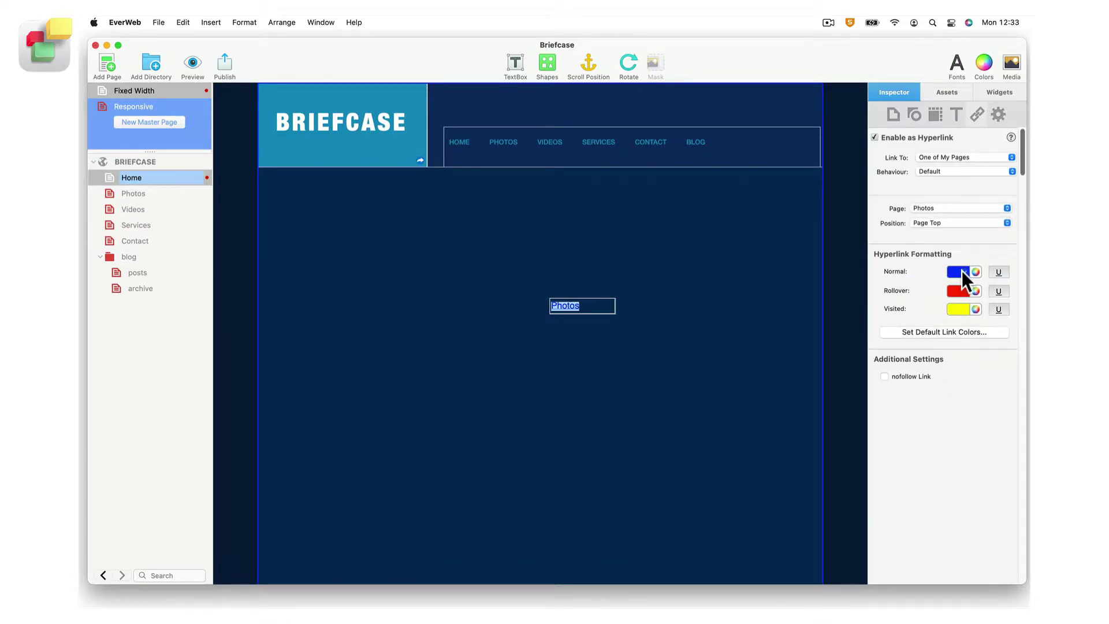
{"action": "left_click", "coordinate": [965, 271]}
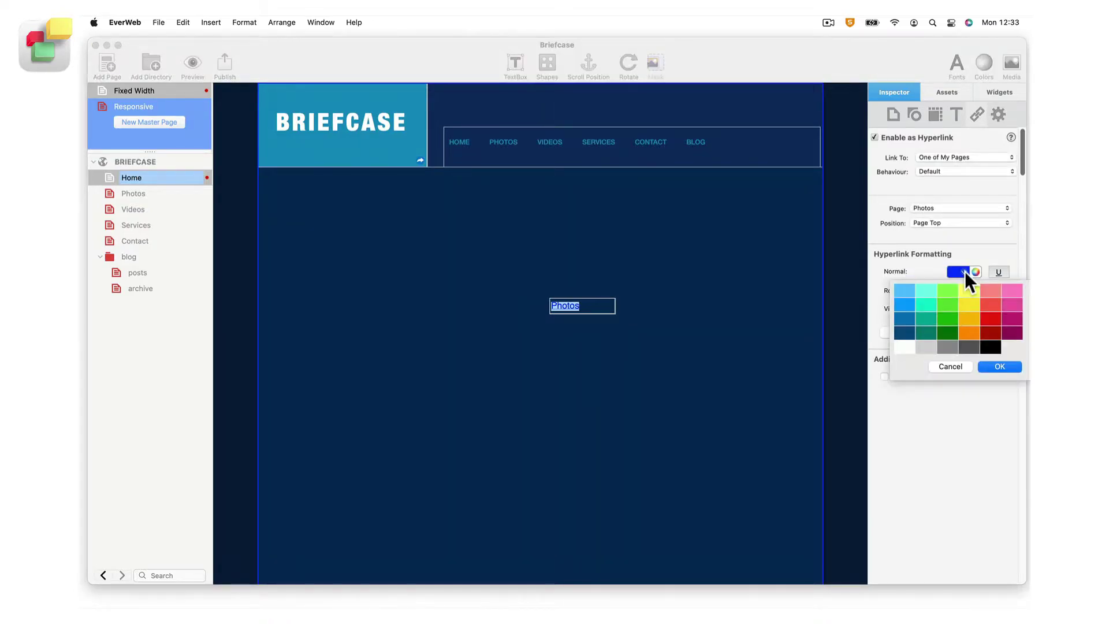
{"action": "left_click", "coordinate": [902, 344]}
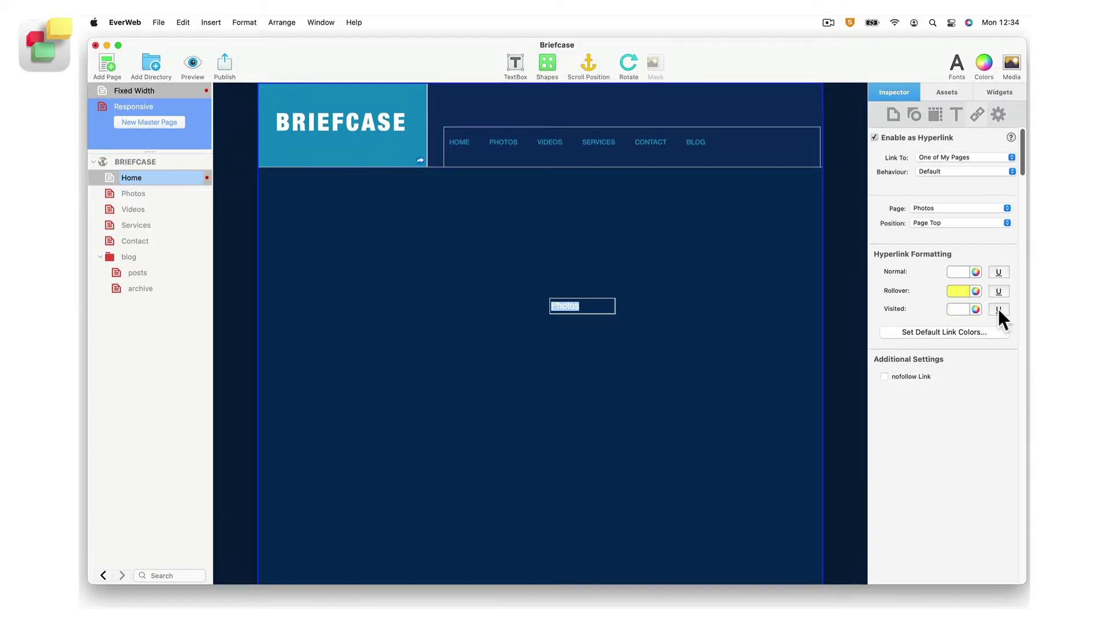
{"action": "left_click", "coordinate": [604, 312]}
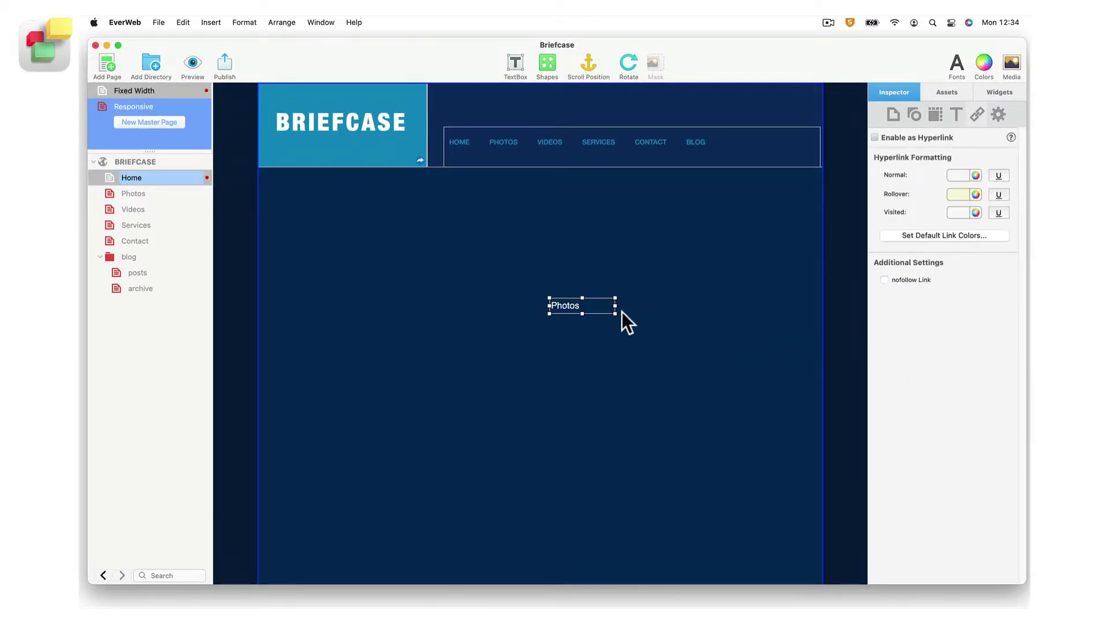
Move the Photos box under the footer's Sitemap heading and add a duplicate beside it reading 'Videos'.
{"action": "left_click_drag", "start_coordinate": [604, 312], "coordinate": [338, 507]}
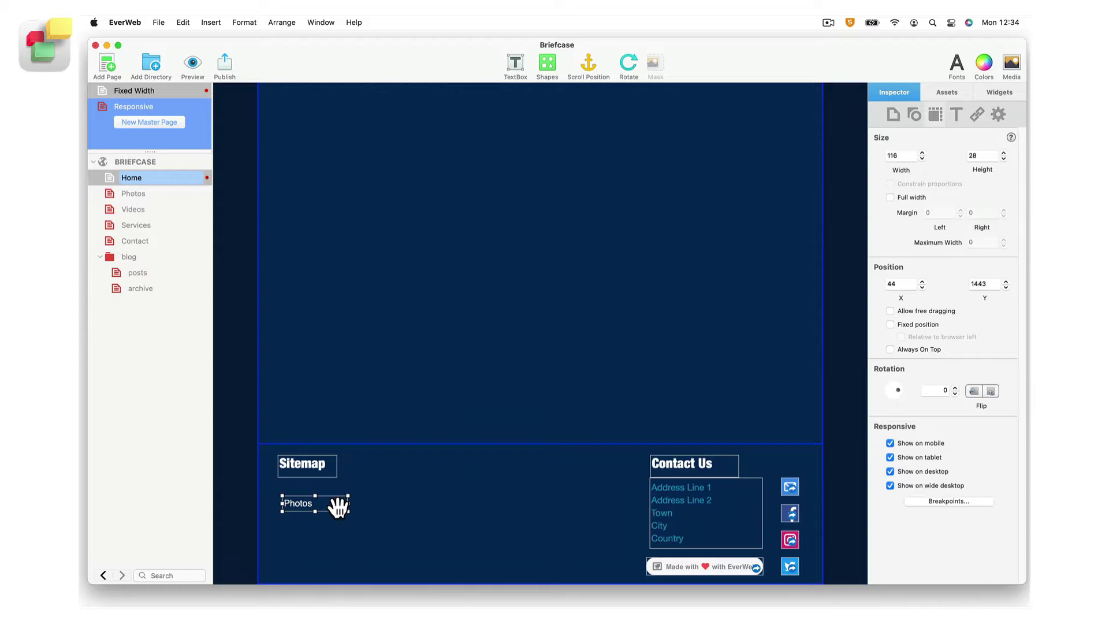
{"action": "key", "text": "super+d"}
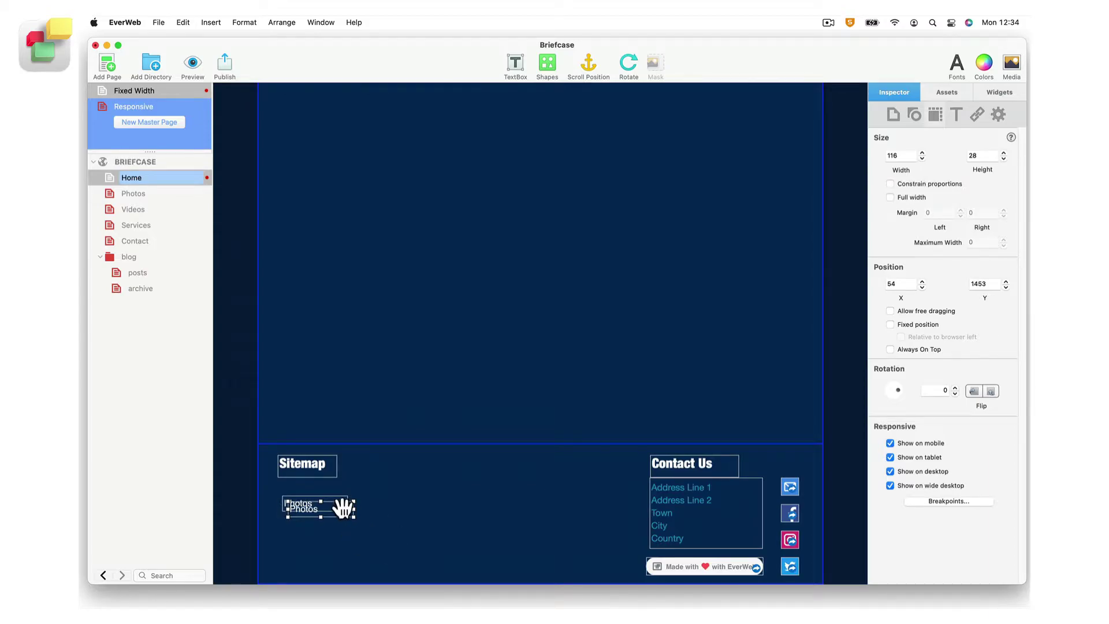
{"action": "left_click_drag", "start_coordinate": [341, 508], "coordinate": [406, 503]}
{"action": "double_click", "coordinate": [397, 505]}
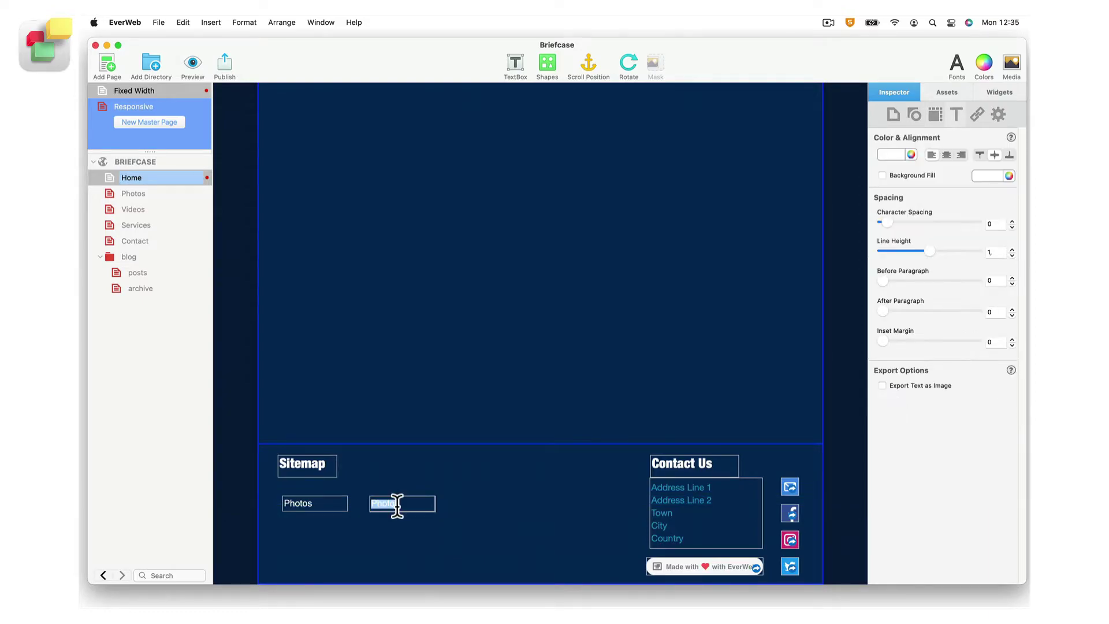
{"action": "type", "text": "Videos"}
{"action": "left_click", "coordinate": [977, 115]}
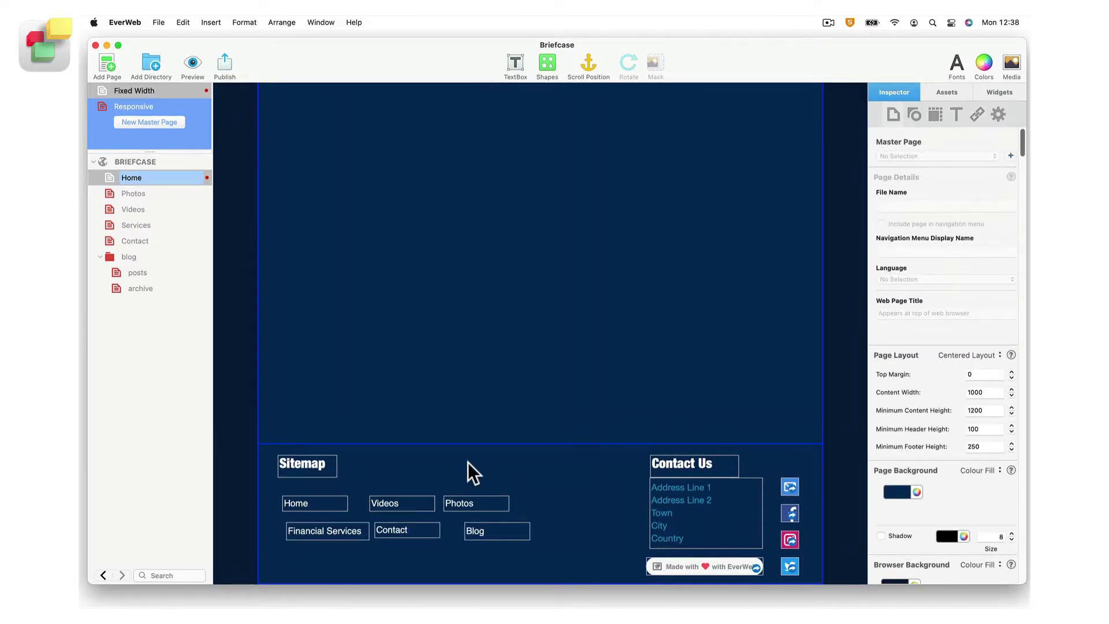
Resize all six Sitemap link boxes to 147 px wide by 32 px high.
{"action": "left_click", "coordinate": [342, 529]}
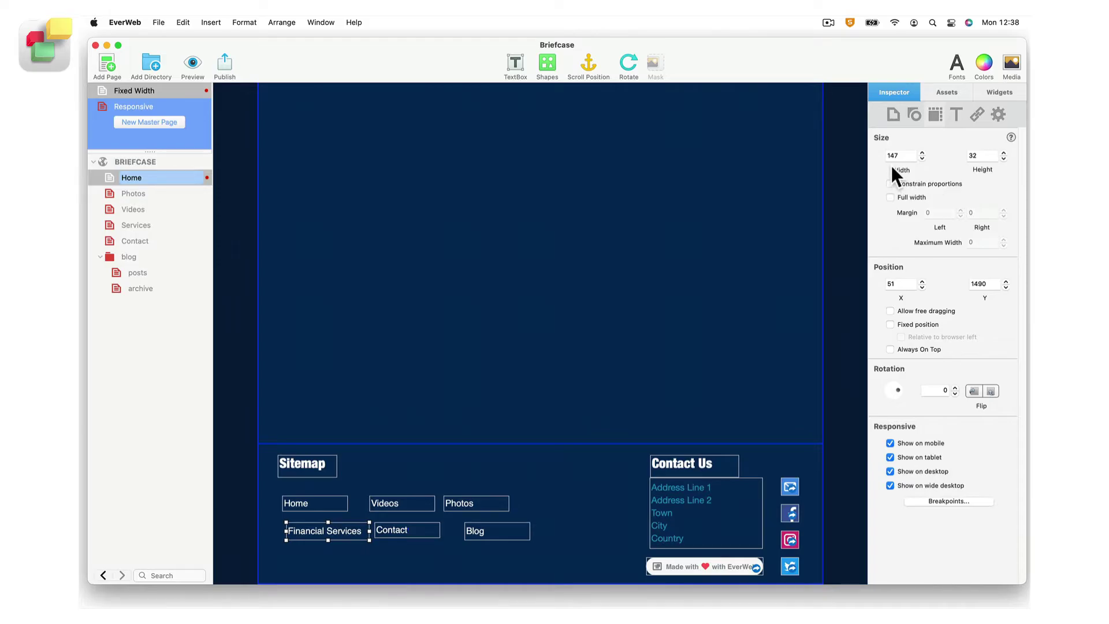
{"action": "left_click_drag", "start_coordinate": [525, 550], "coordinate": [322, 498]}
{"action": "left_click", "coordinate": [909, 154]}
{"action": "type", "text": "147"}
{"action": "key", "text": "Return"}
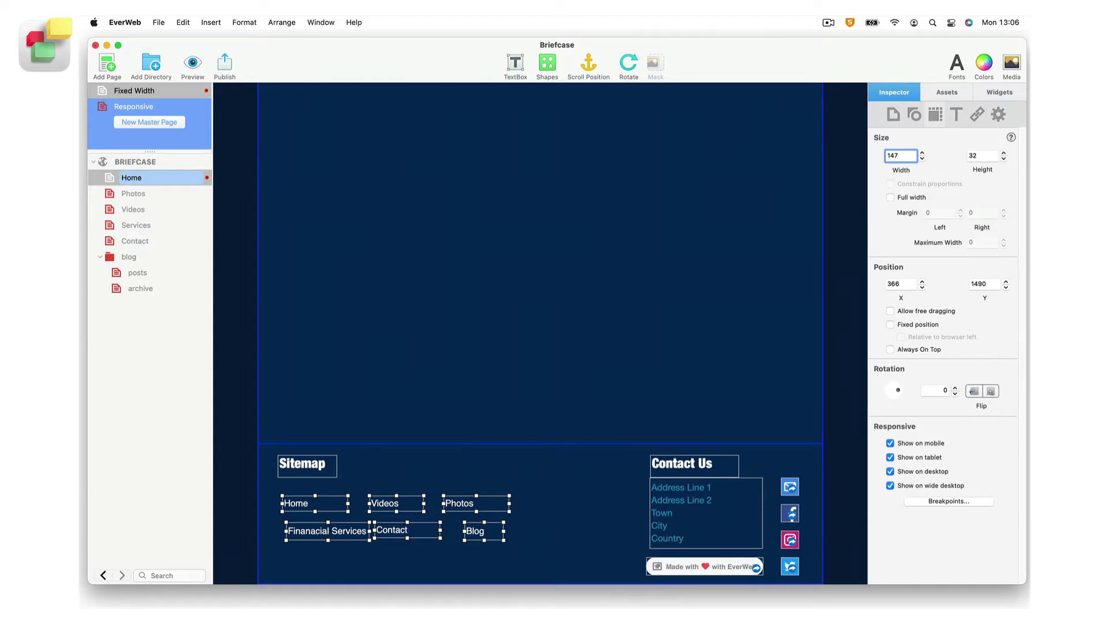
{"action": "key", "text": "Tab"}
{"action": "type", "text": "32"}
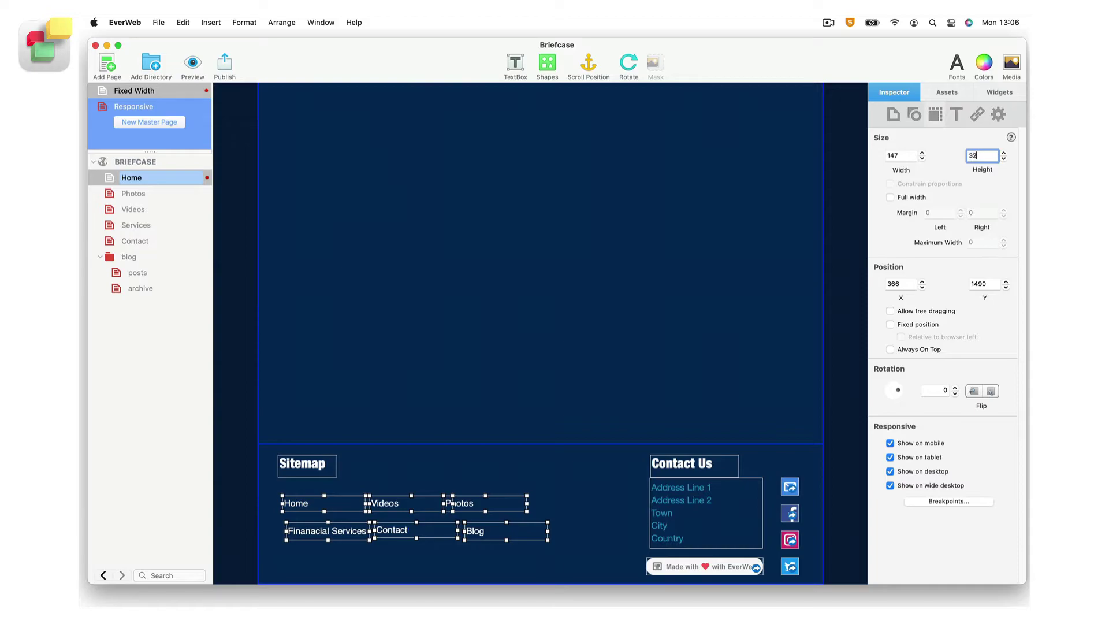
{"action": "key", "text": "Return"}
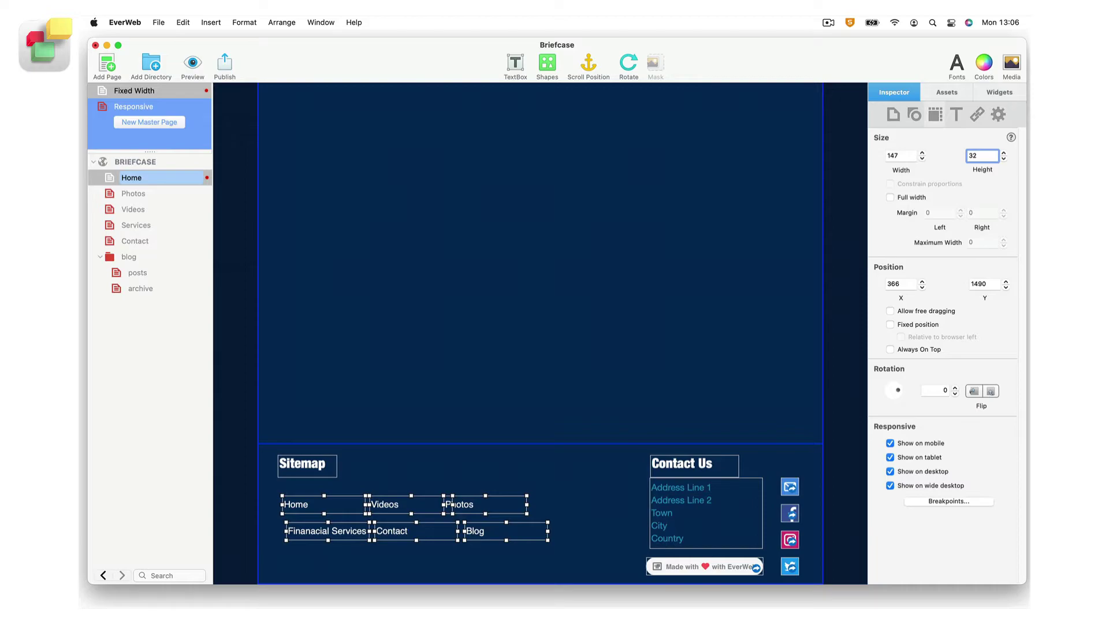
{"action": "left_click", "coordinate": [593, 481]}
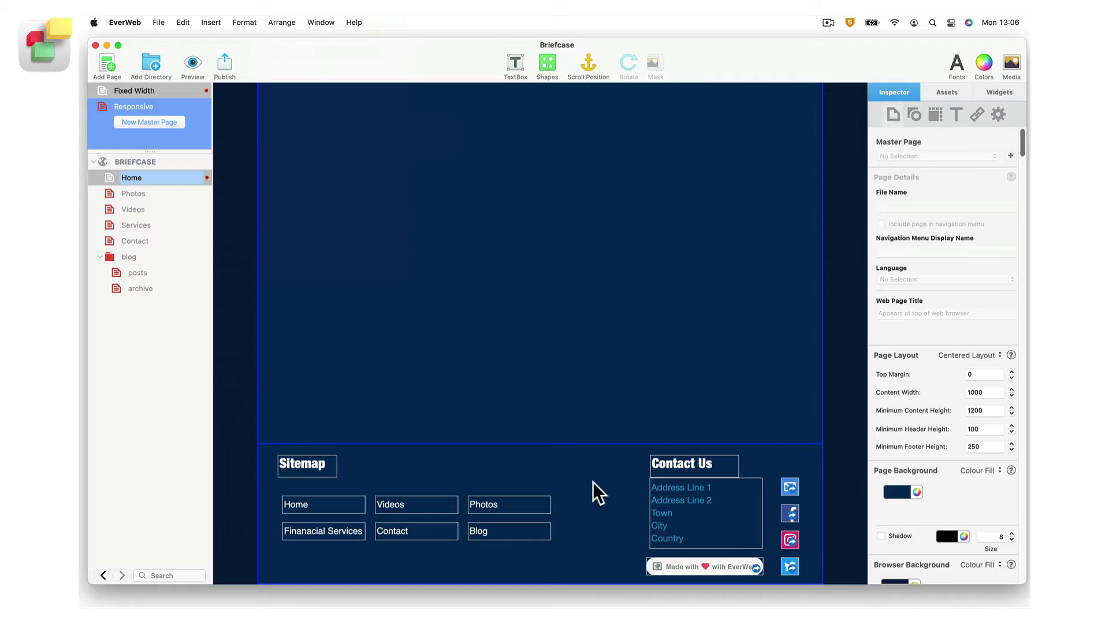
Add a rectangle over the footer area, sized 1000 wide.
{"action": "left_click", "coordinate": [547, 61]}
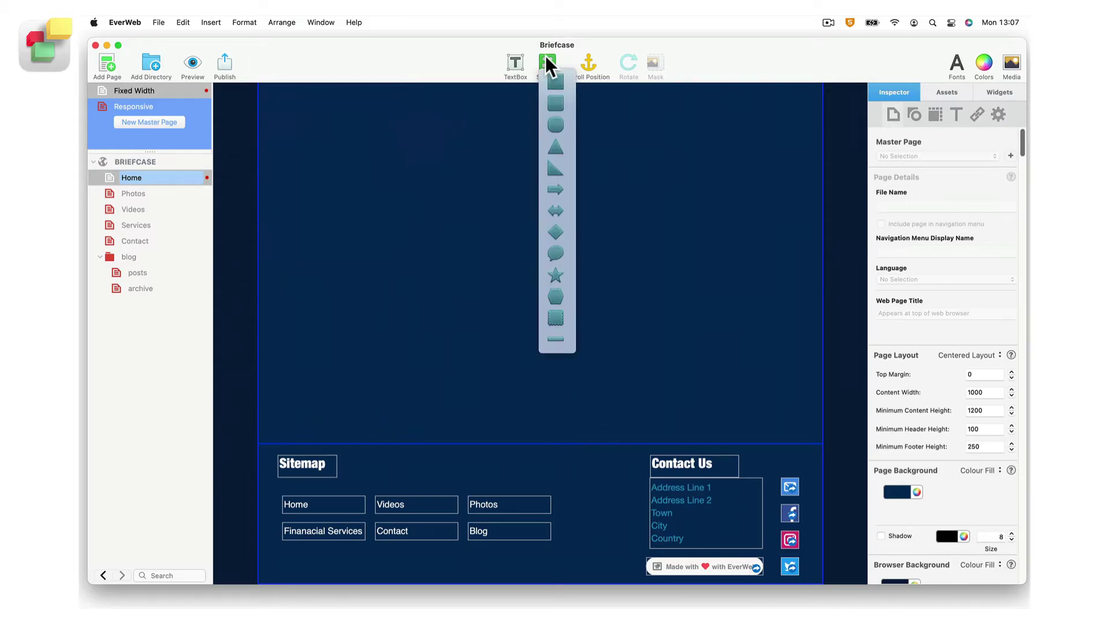
{"action": "left_click", "coordinate": [552, 83]}
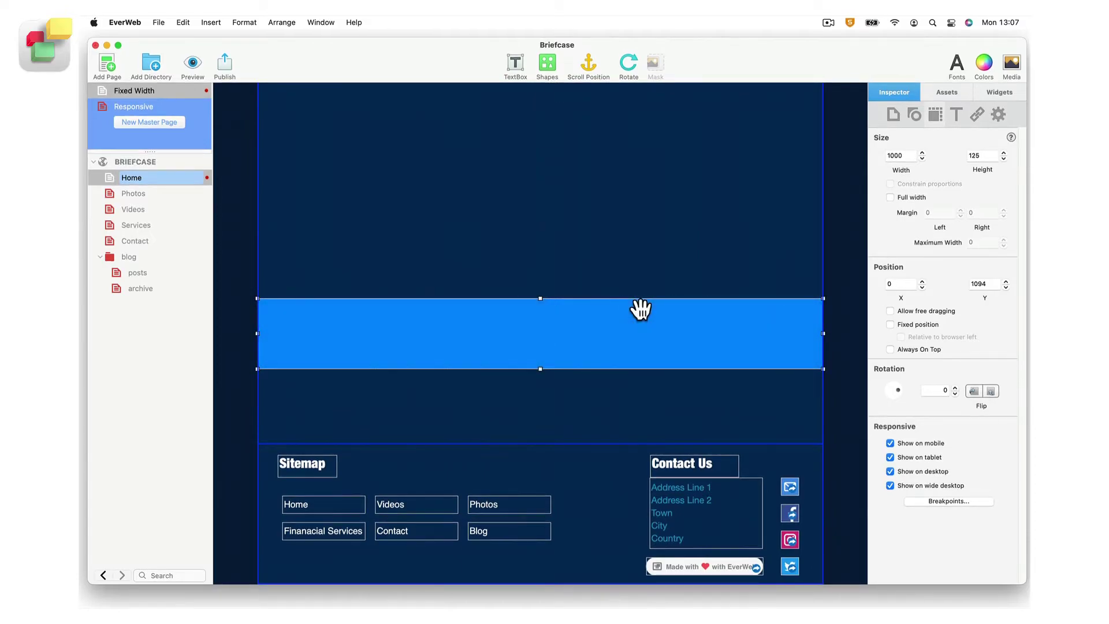
{"action": "left_click_drag", "start_coordinate": [626, 318], "coordinate": [631, 471]}
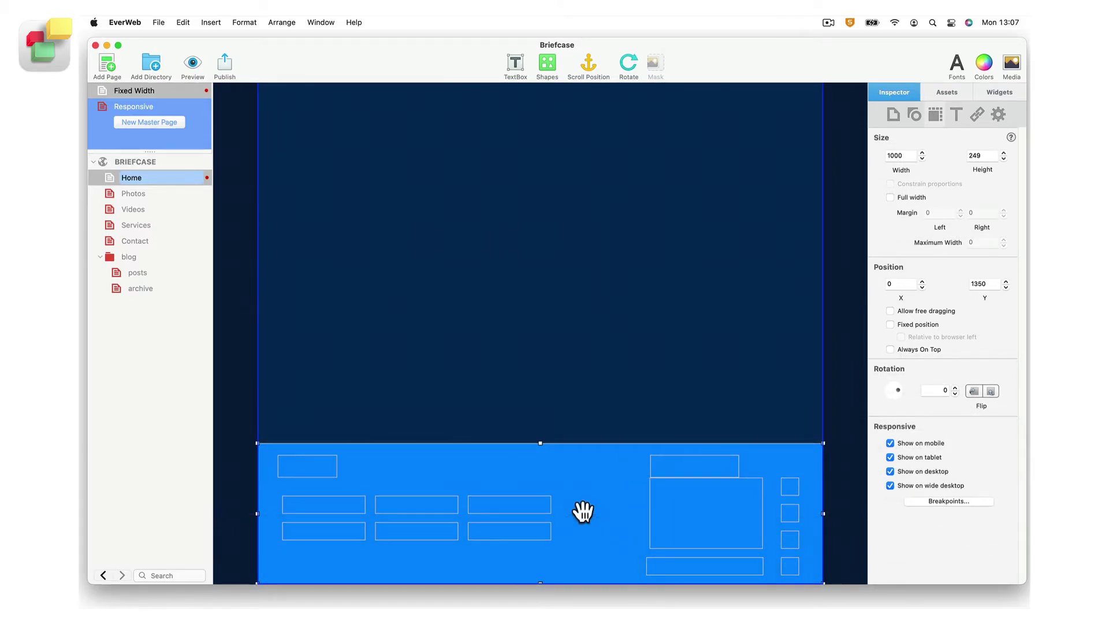
{"action": "double_click", "coordinate": [590, 493]}
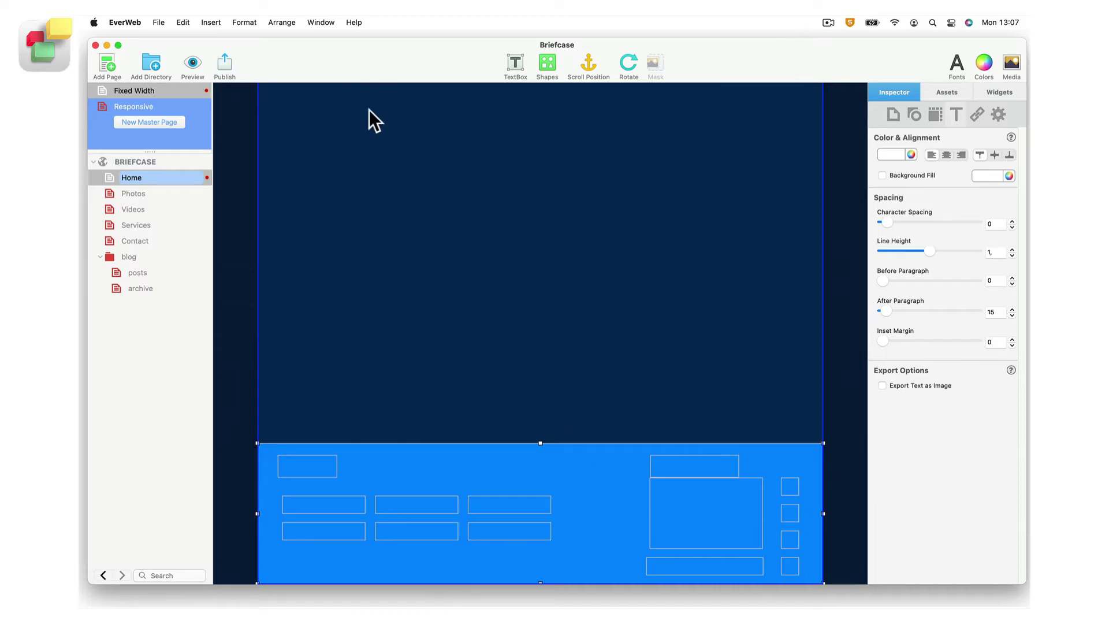
Send the rectangle behind the footer content and return to the Home page.
{"action": "left_click", "coordinate": [291, 23]}
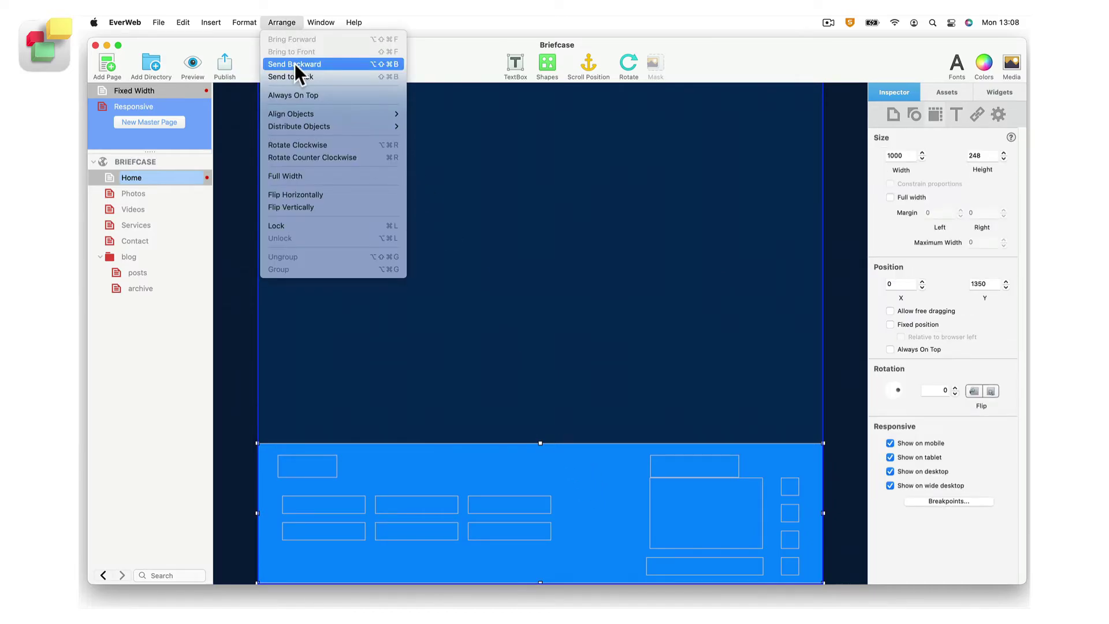
{"action": "left_click", "coordinate": [322, 75]}
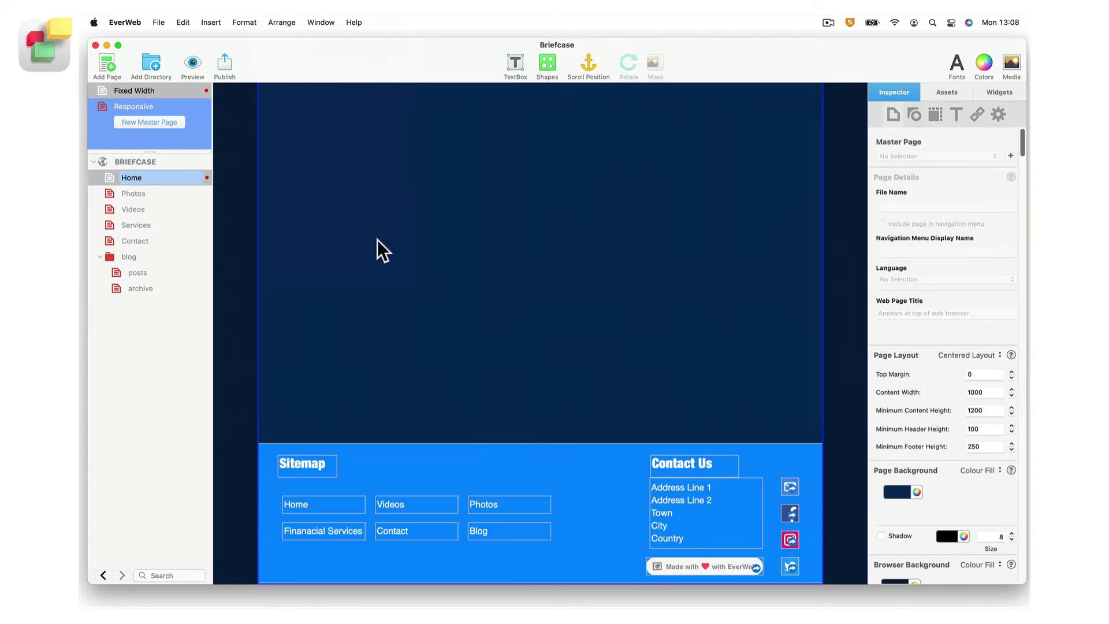
{"action": "left_click", "coordinate": [194, 181]}
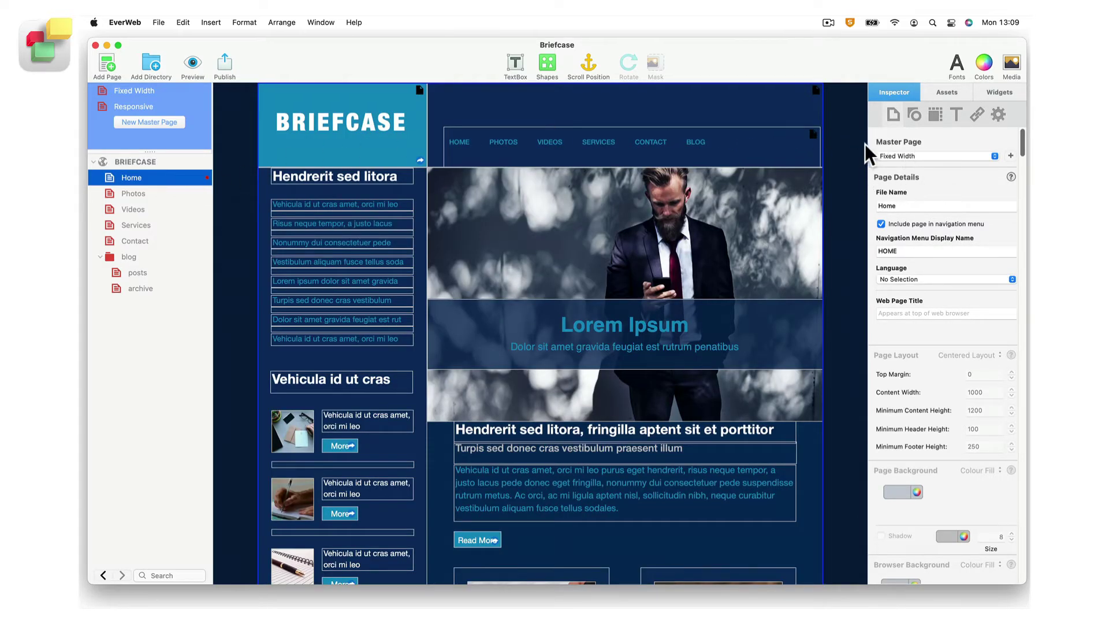
Scroll down the Fixed Width master page.
{"action": "scroll", "coordinate": [853, 257], "scroll_direction": "down", "scroll_amount": 10}
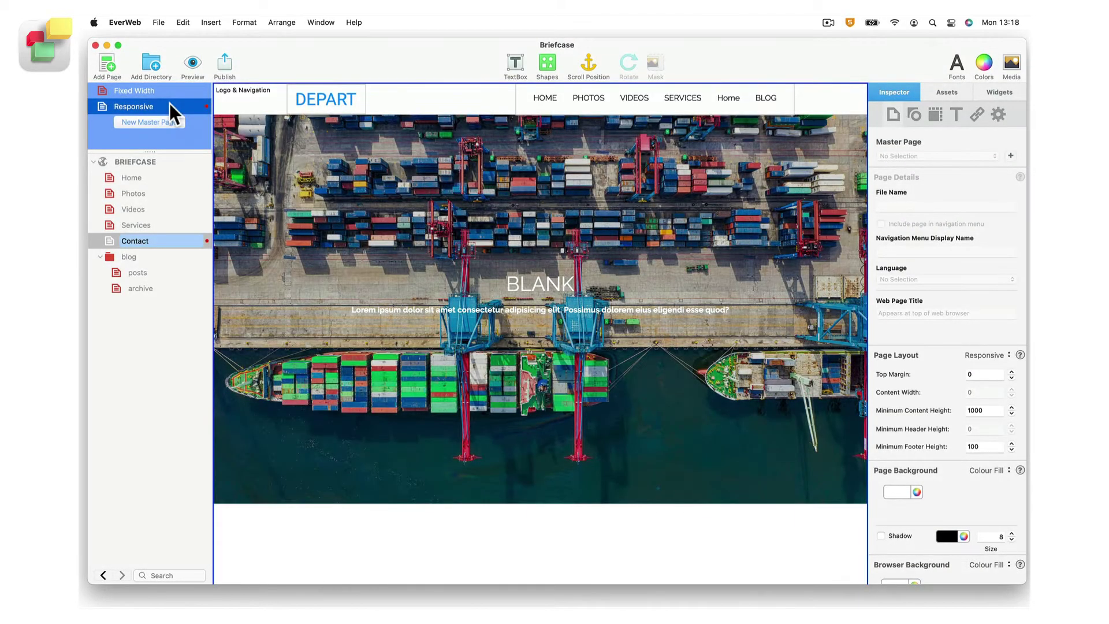
Select the Responsive footer row and set its fill to dark red, then to black.
{"action": "scroll", "coordinate": [398, 401], "scroll_direction": "down", "scroll_amount": 5}
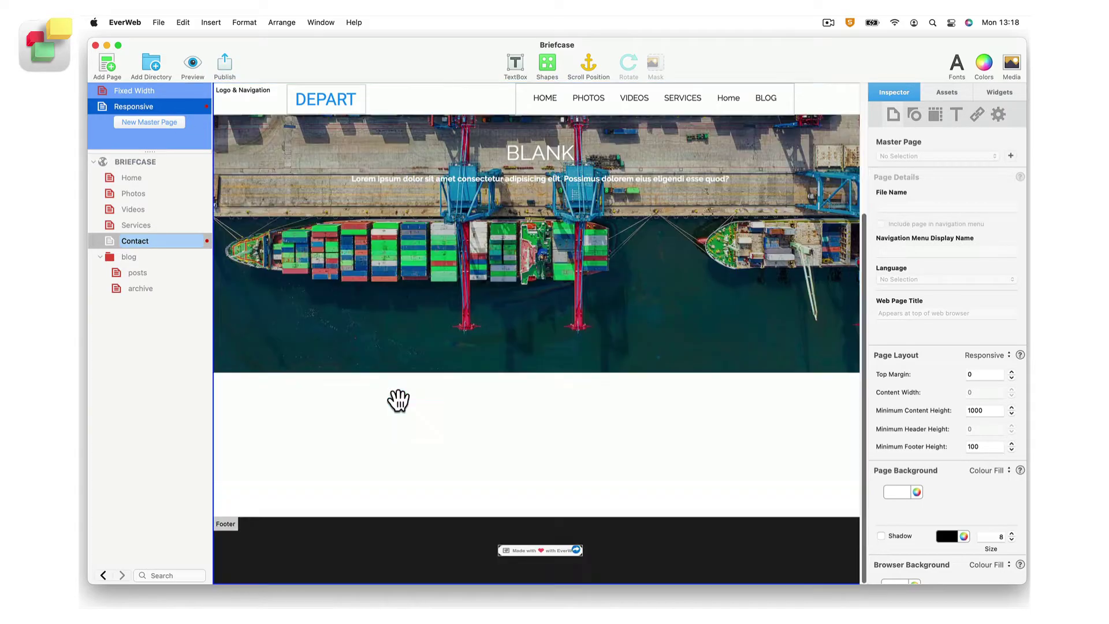
{"action": "left_click", "coordinate": [376, 538]}
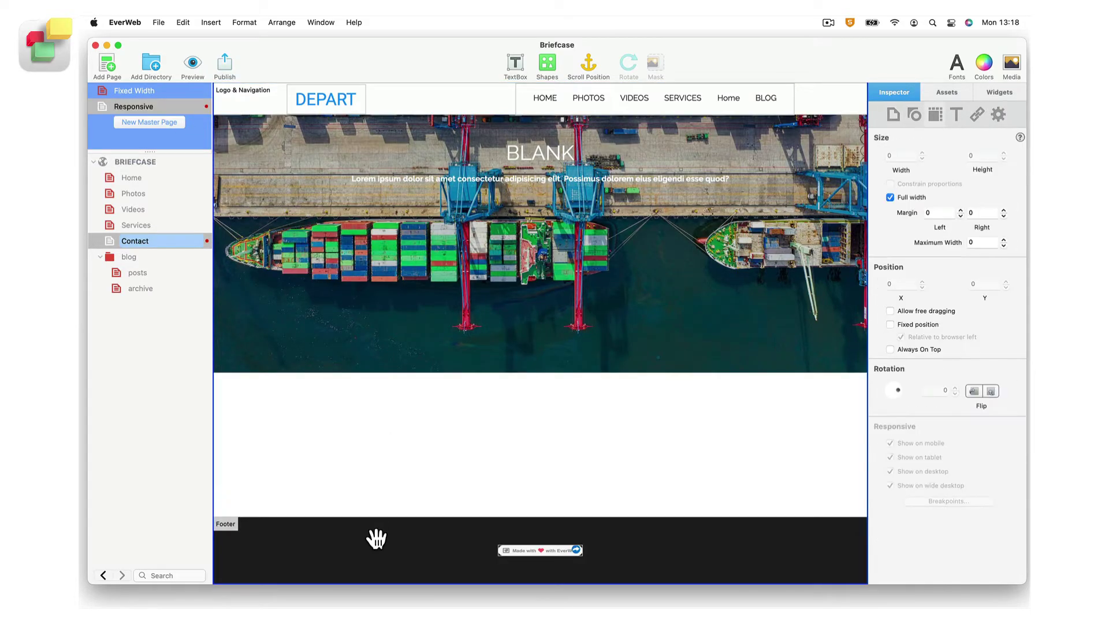
{"action": "left_click", "coordinate": [377, 538]}
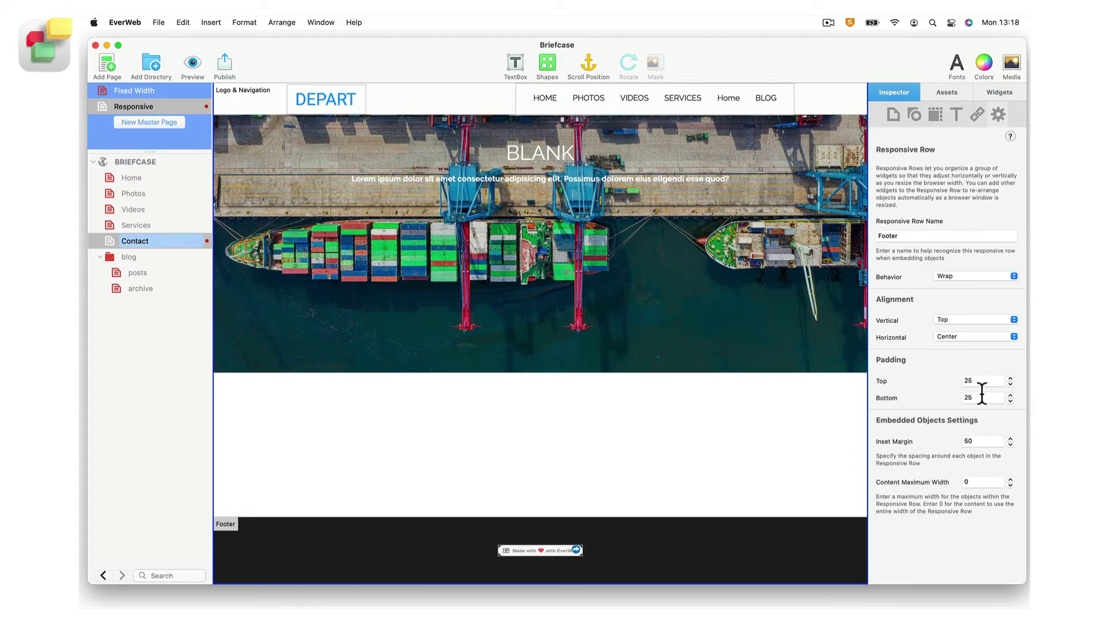
{"action": "left_click", "coordinate": [912, 112]}
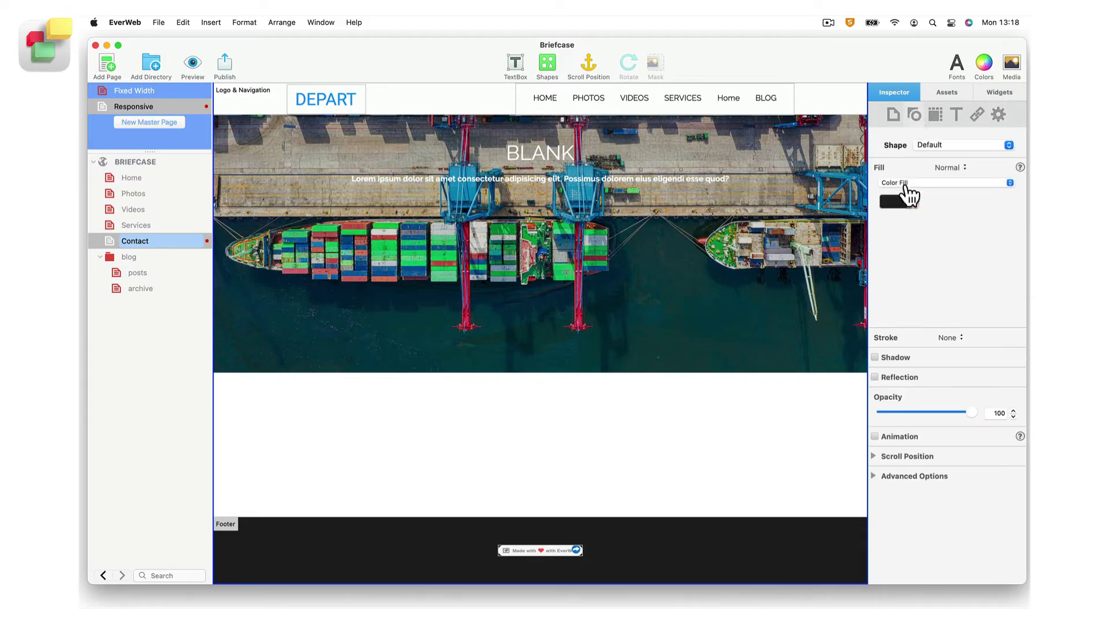
{"action": "left_click", "coordinate": [893, 202]}
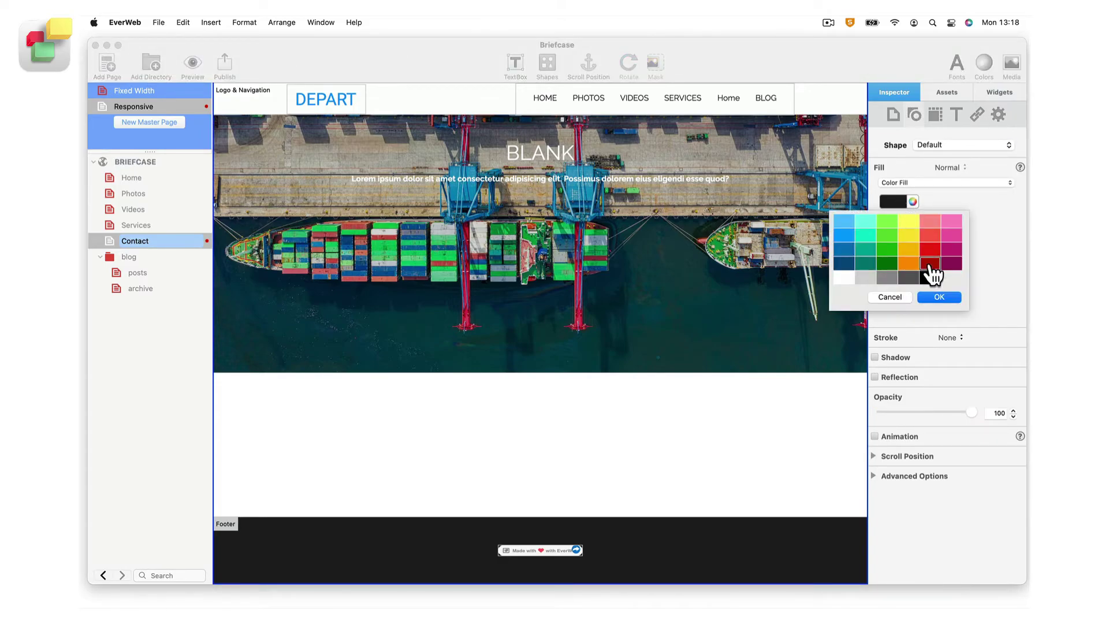
{"action": "double_click", "coordinate": [929, 266]}
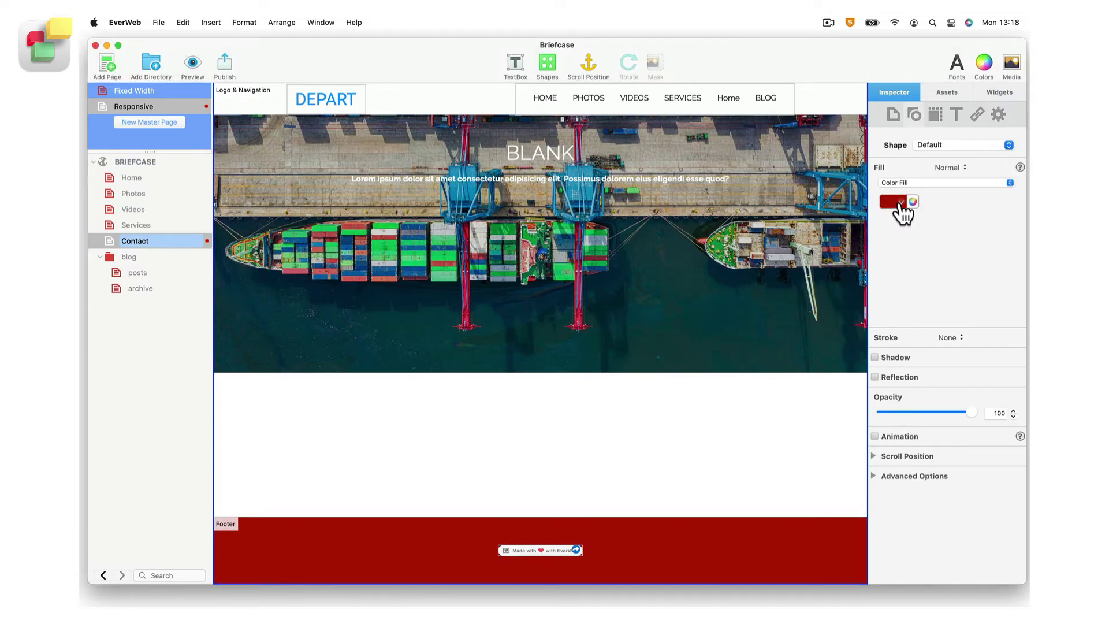
{"action": "left_click", "coordinate": [897, 203]}
{"action": "double_click", "coordinate": [928, 276]}
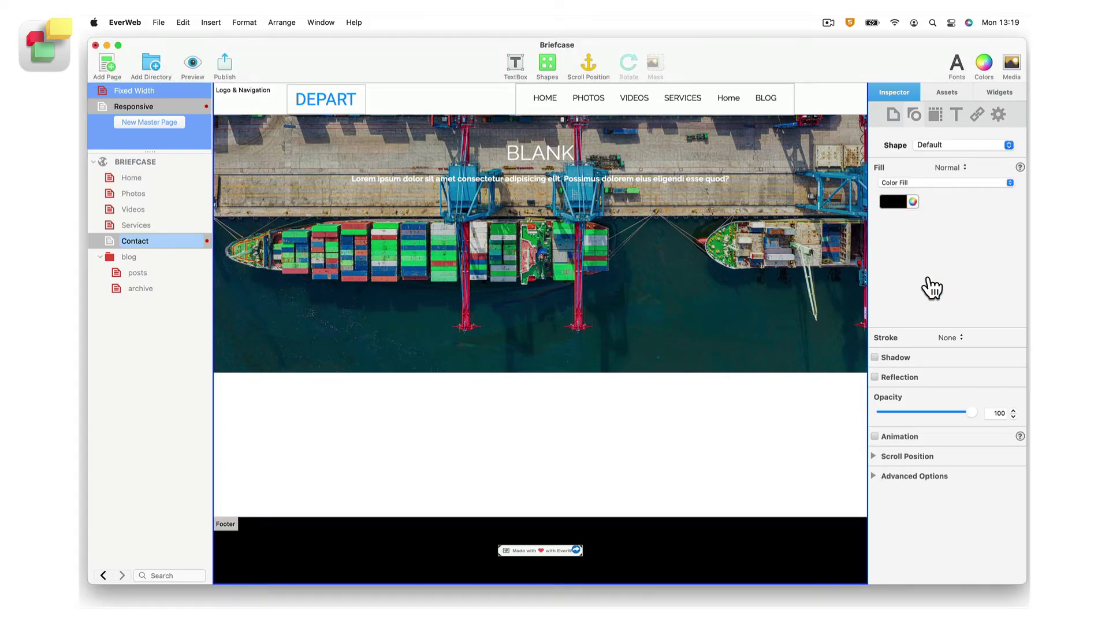
Drop a Text Section widget into the footer and replace its text with 'Sitemap'.
{"action": "left_click", "coordinate": [1008, 92]}
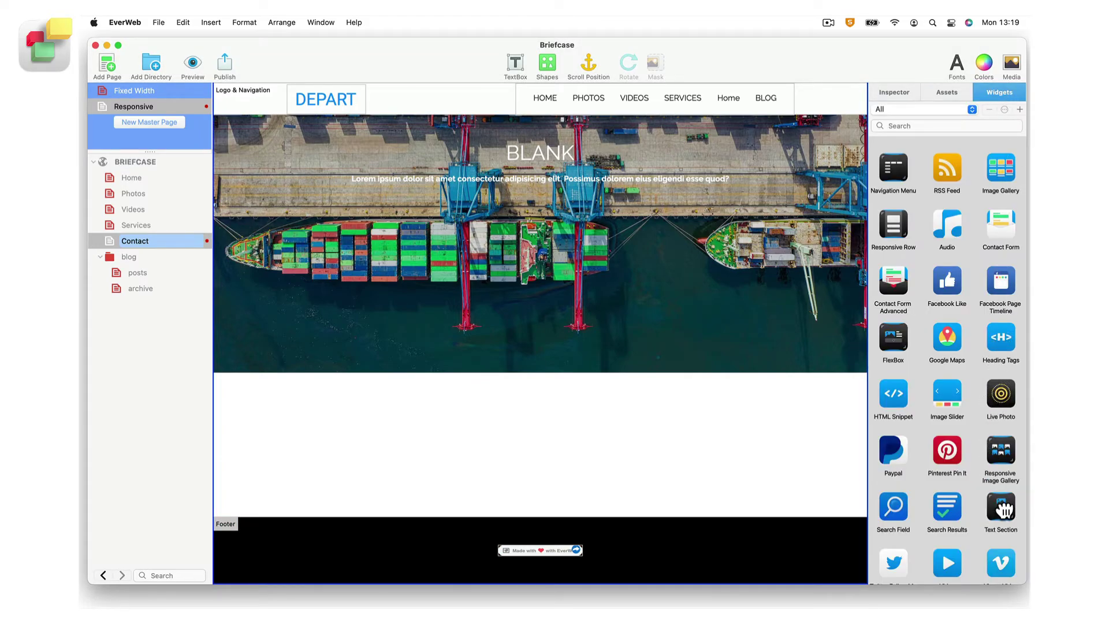
{"action": "left_click_drag", "start_coordinate": [1004, 508], "coordinate": [705, 555]}
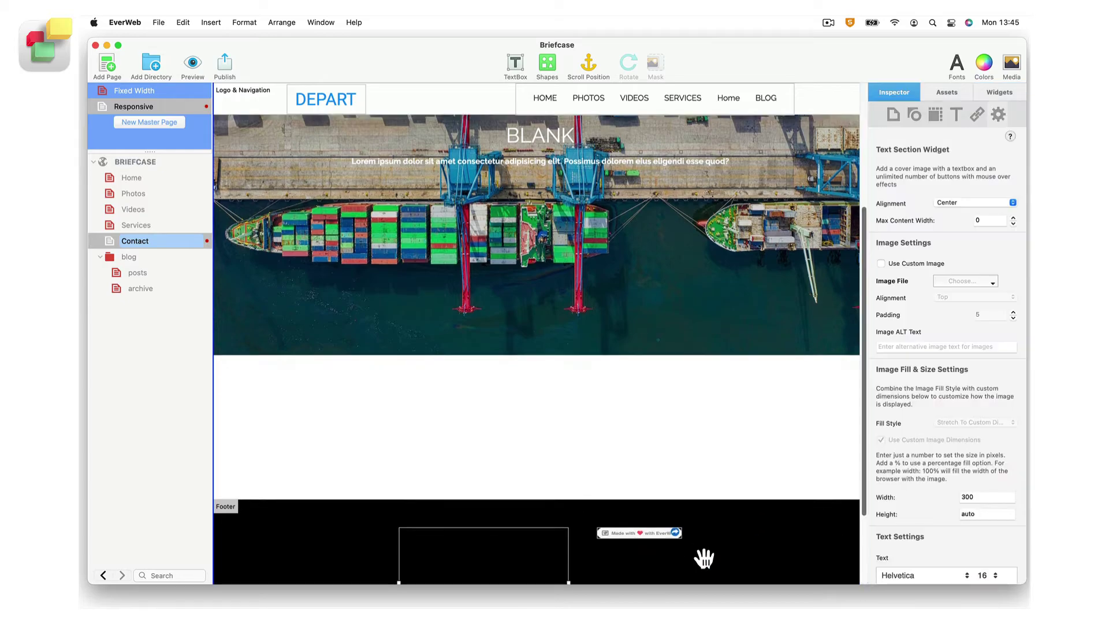
{"action": "scroll", "coordinate": [704, 558], "scroll_direction": "down", "scroll_amount": 3}
{"action": "scroll", "coordinate": [900, 433], "scroll_direction": "down", "scroll_amount": 10}
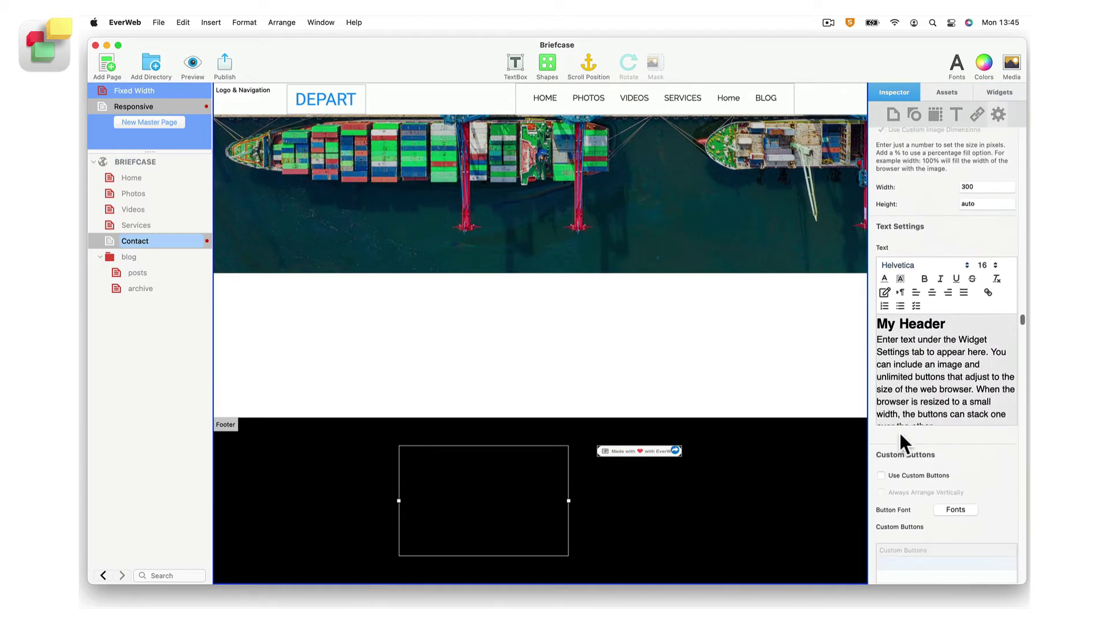
{"action": "left_click", "coordinate": [921, 298]}
{"action": "key", "text": "super+a"}
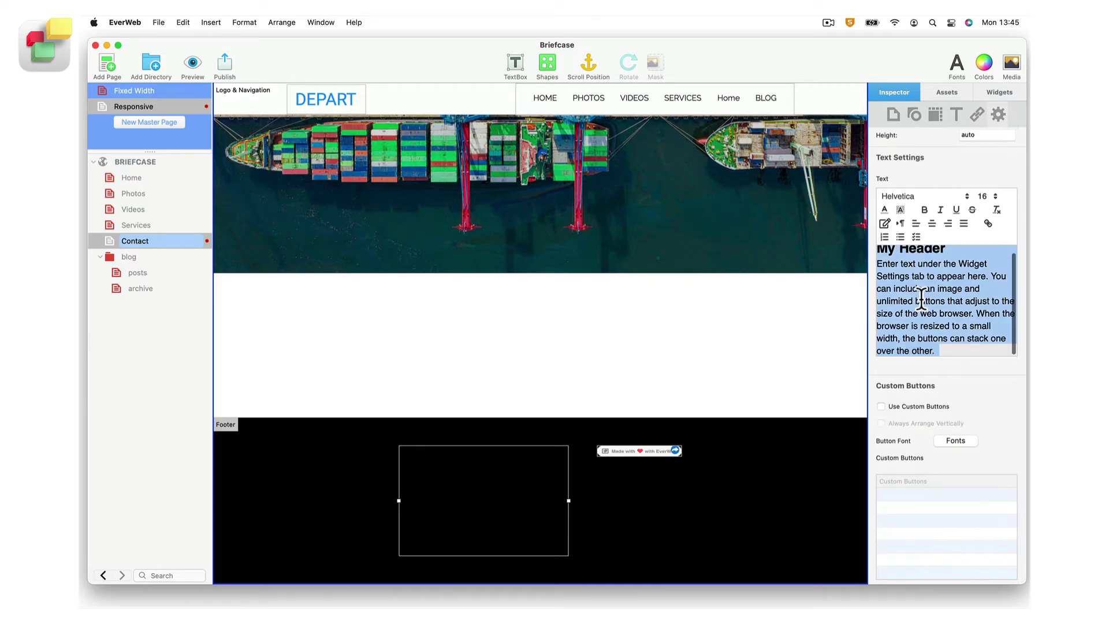
{"action": "type", "text": "Sitemap"}
{"action": "key", "text": "super+a"}
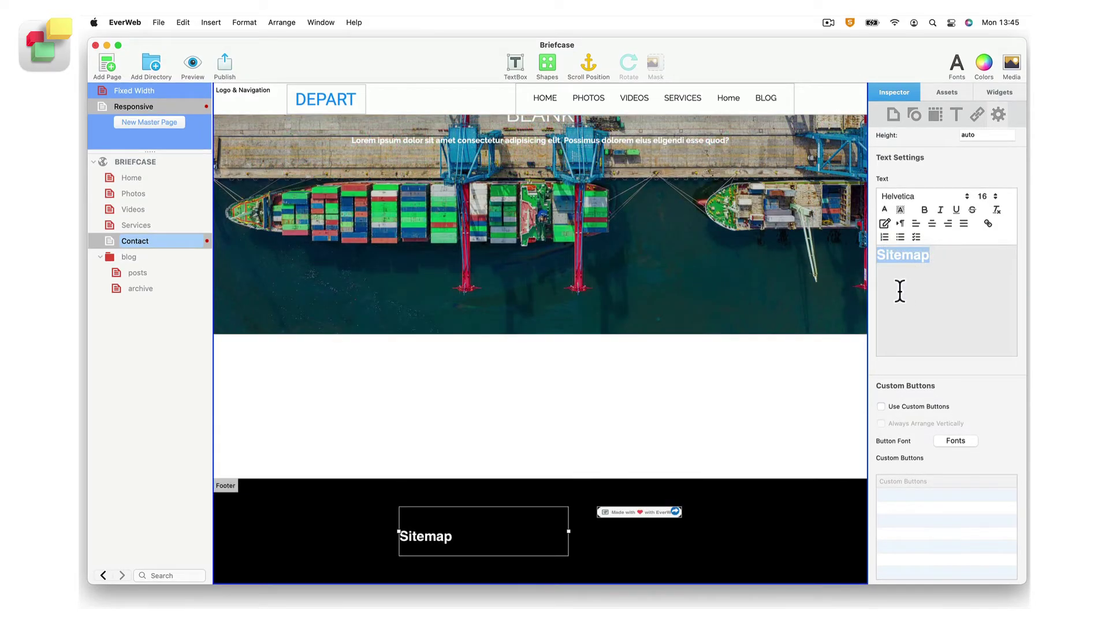
Enable Use Custom Buttons and add a first button named 'Home'.
{"action": "left_click", "coordinate": [881, 407]}
{"action": "scroll", "coordinate": [976, 403], "scroll_direction": "down", "scroll_amount": 3}
{"action": "scroll", "coordinate": [976, 404], "scroll_direction": "down", "scroll_amount": 1}
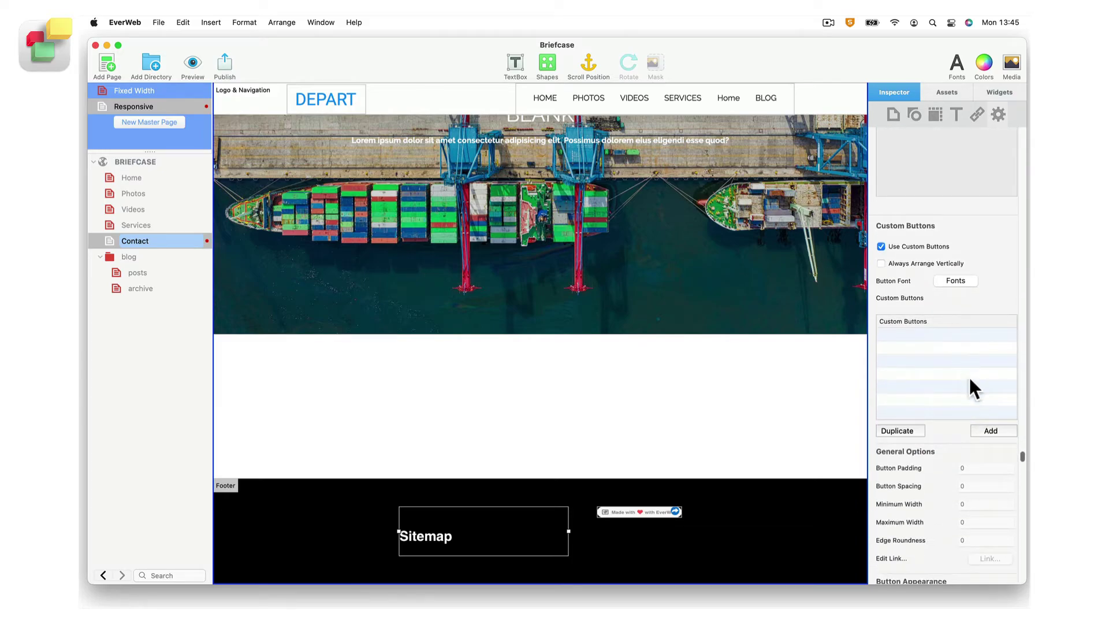
{"action": "left_click", "coordinate": [996, 433]}
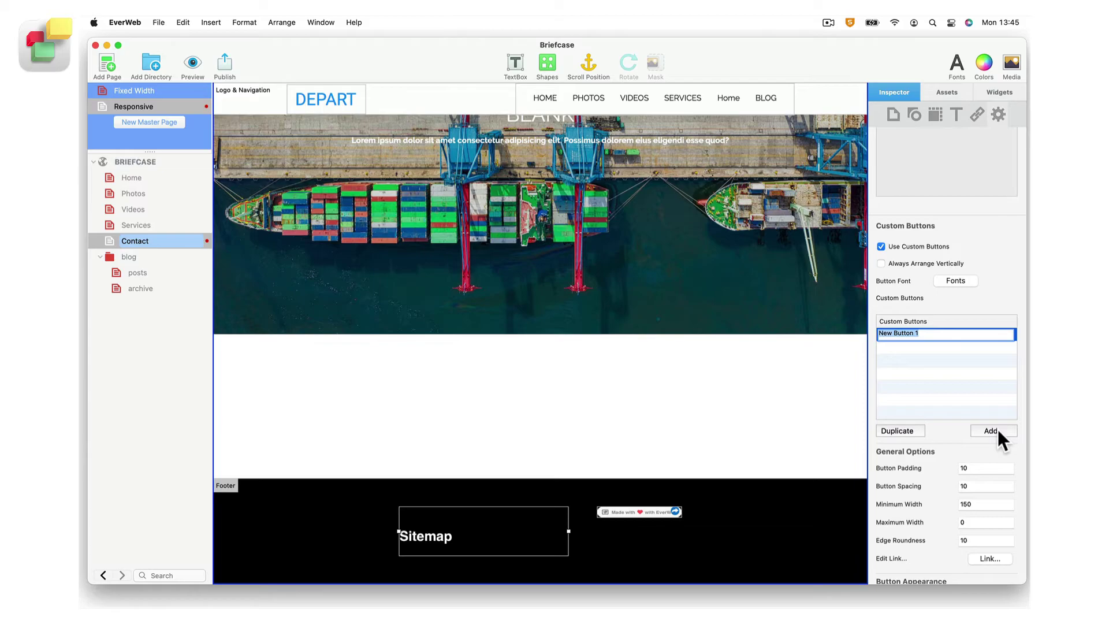
{"action": "type", "text": "Home"}
{"action": "key", "text": "Return"}
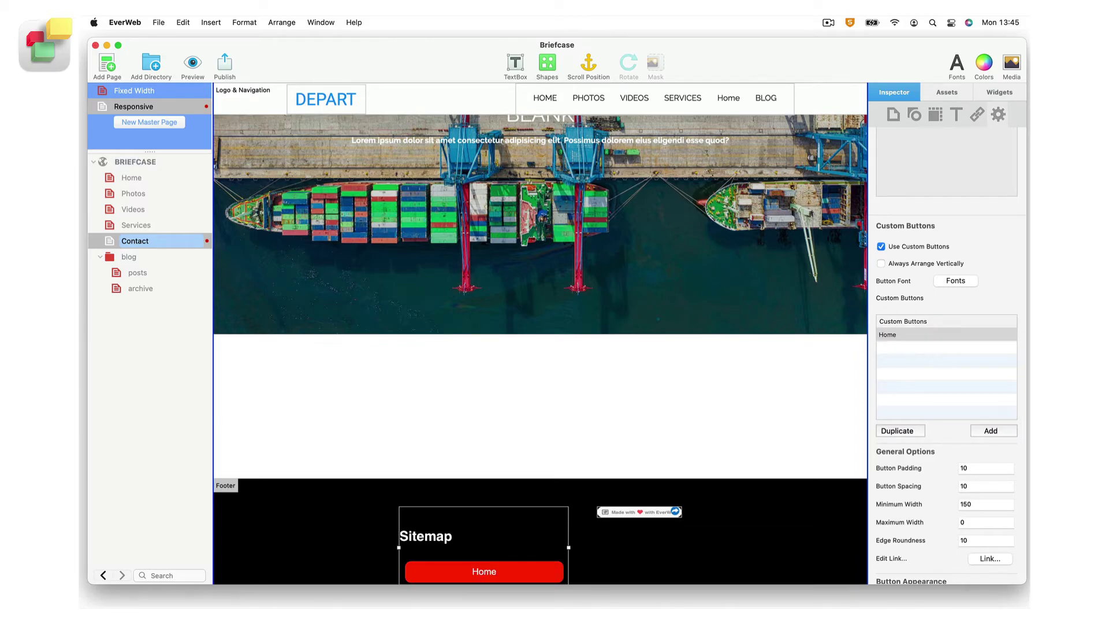
Give the Home custom button a black background colour.
{"action": "left_click", "coordinate": [980, 334]}
{"action": "scroll", "coordinate": [980, 333], "scroll_direction": "down", "scroll_amount": 5}
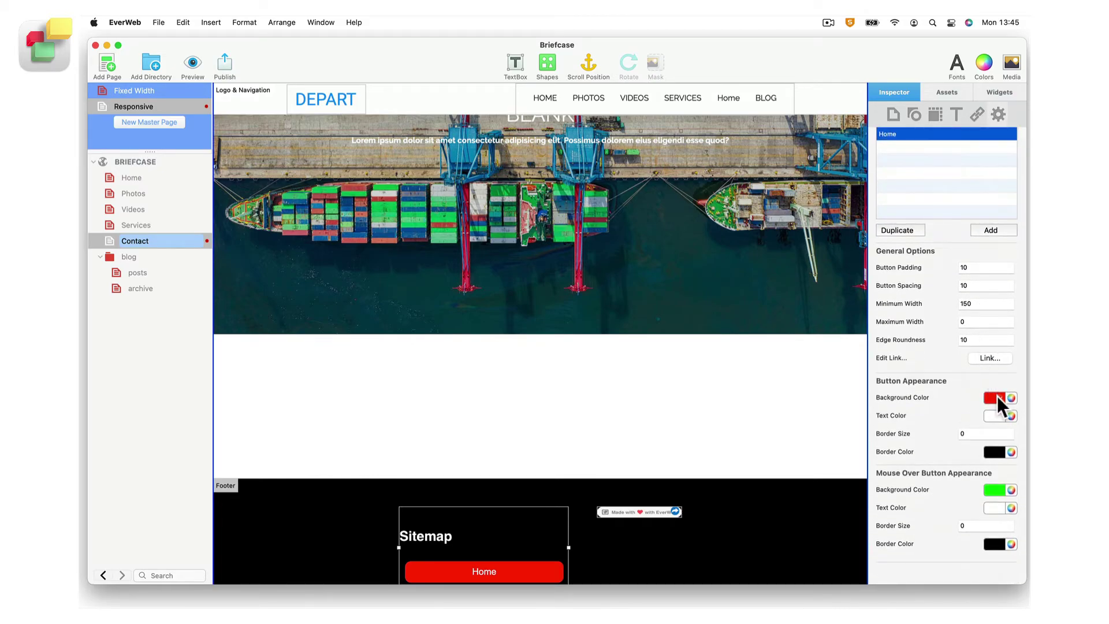
{"action": "left_click", "coordinate": [995, 398]}
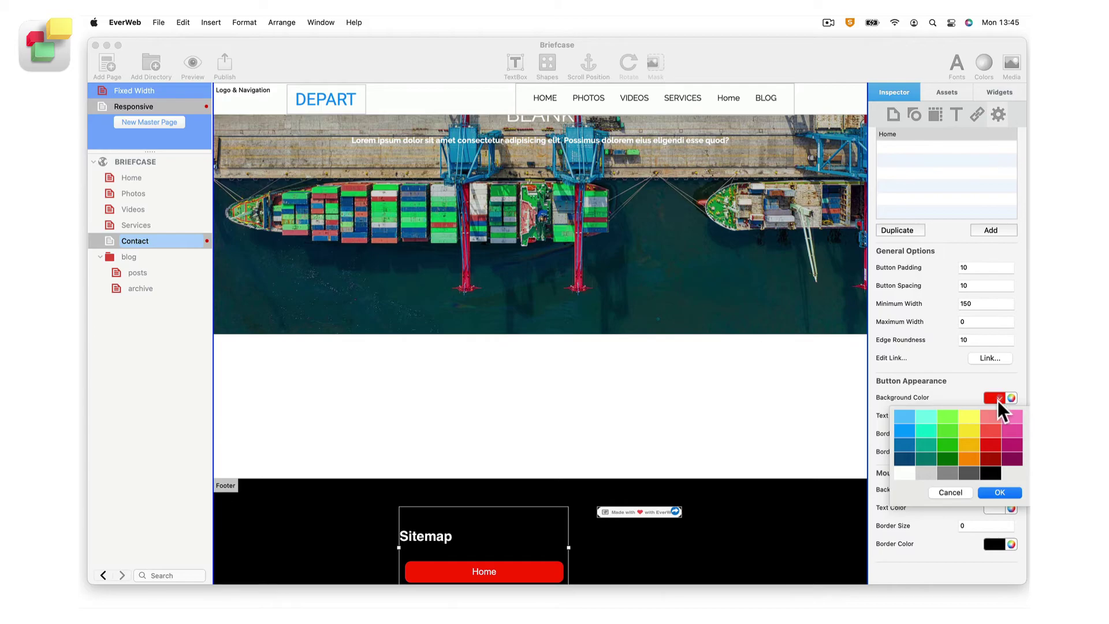
{"action": "left_click", "coordinate": [992, 470]}
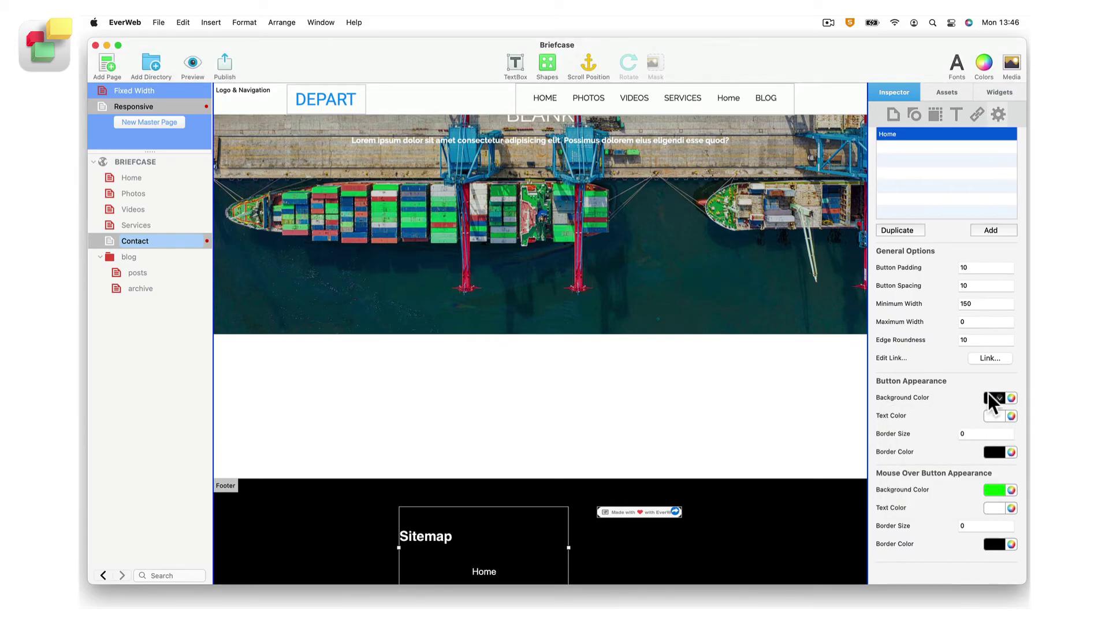
Link the Home button to the site's Home page.
{"action": "left_click", "coordinate": [989, 357]}
{"action": "left_click", "coordinate": [456, 302]}
{"action": "left_click", "coordinate": [550, 300]}
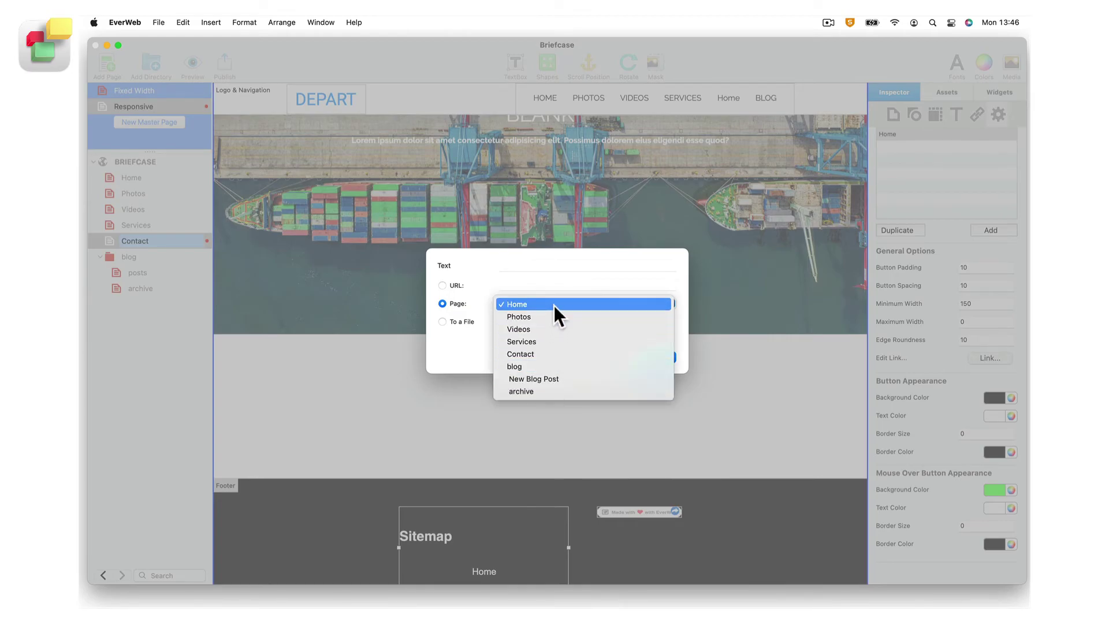
{"action": "left_click", "coordinate": [554, 303]}
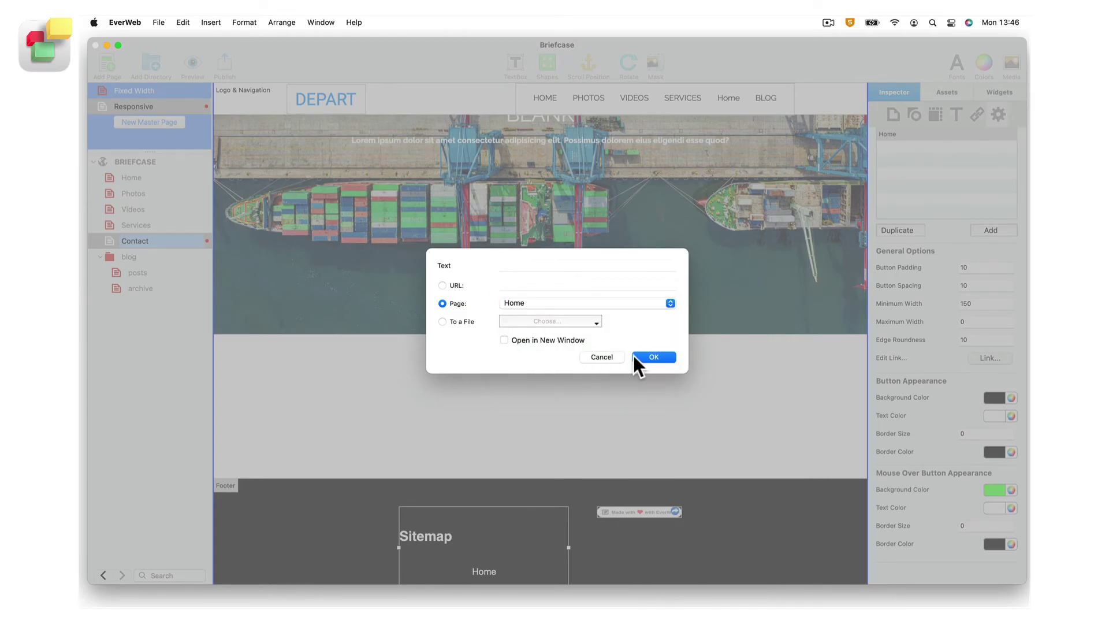
{"action": "left_click", "coordinate": [667, 359]}
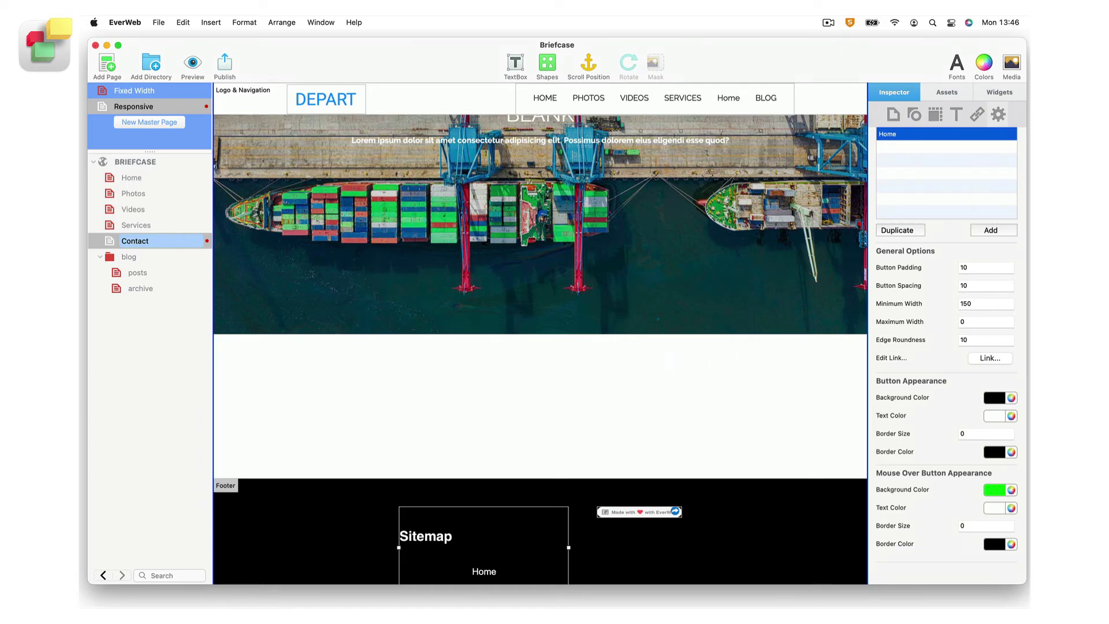
Duplicate the Home button and rename the copy 'Photos'.
{"action": "left_click", "coordinate": [890, 230]}
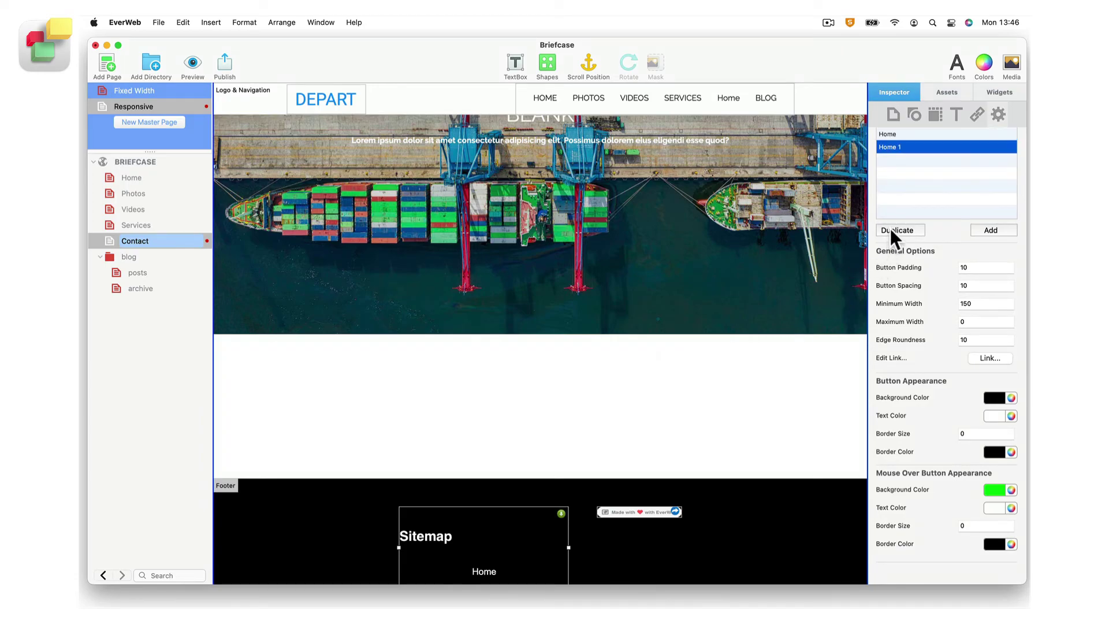
{"action": "double_click", "coordinate": [909, 147]}
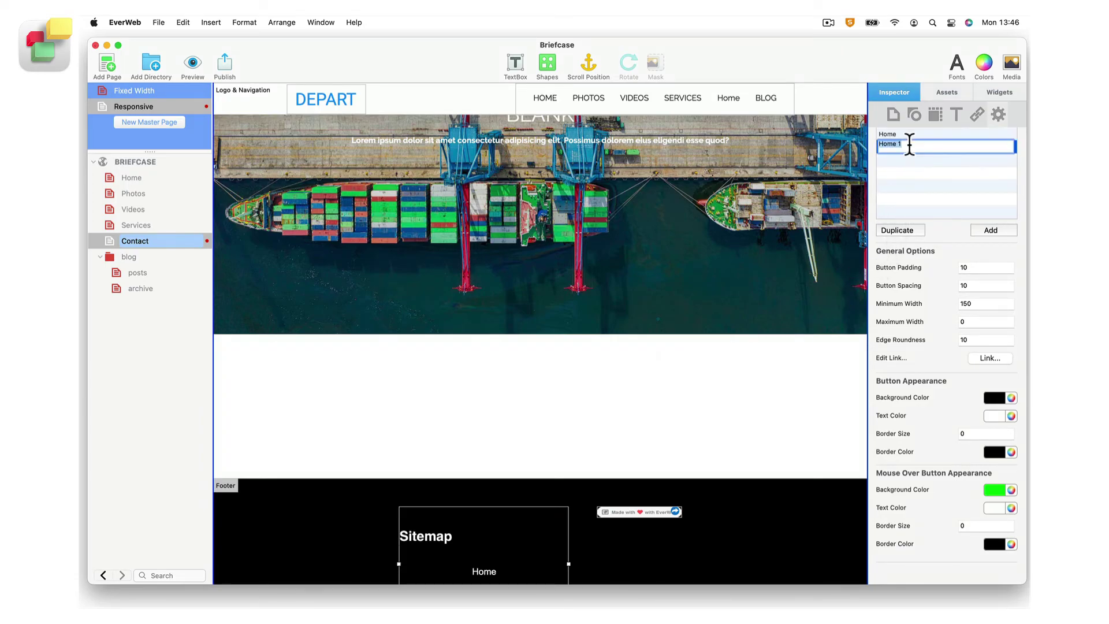
{"action": "type", "text": "Photos"}
{"action": "key", "text": "Return"}
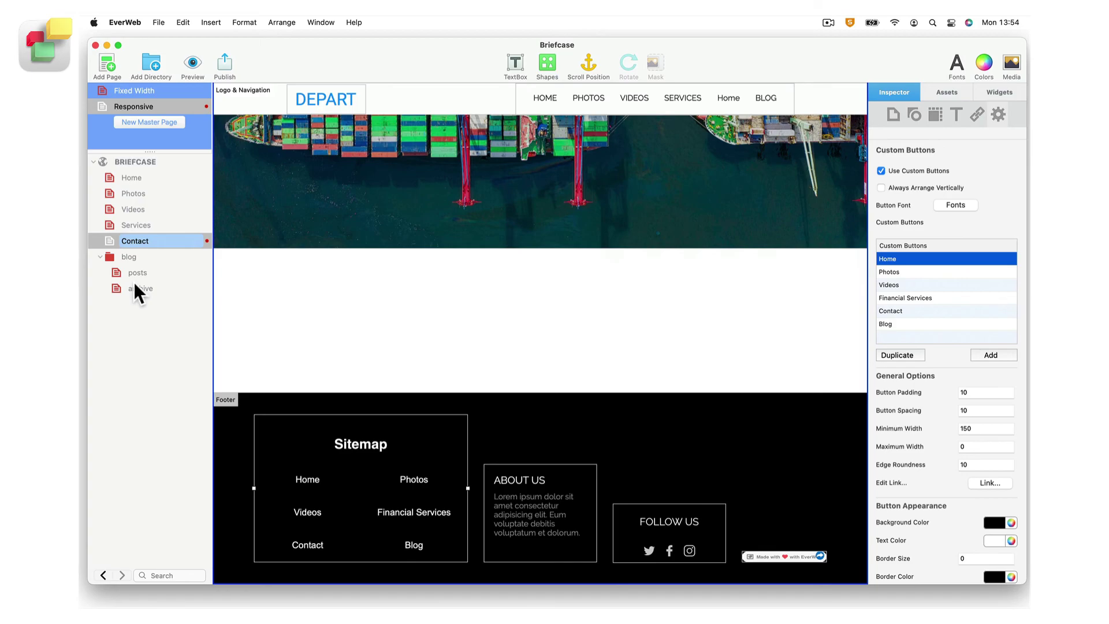
Open the Contact page (Responsive master) and scroll down toward its Sitemap footer.
{"action": "left_click", "coordinate": [185, 240]}
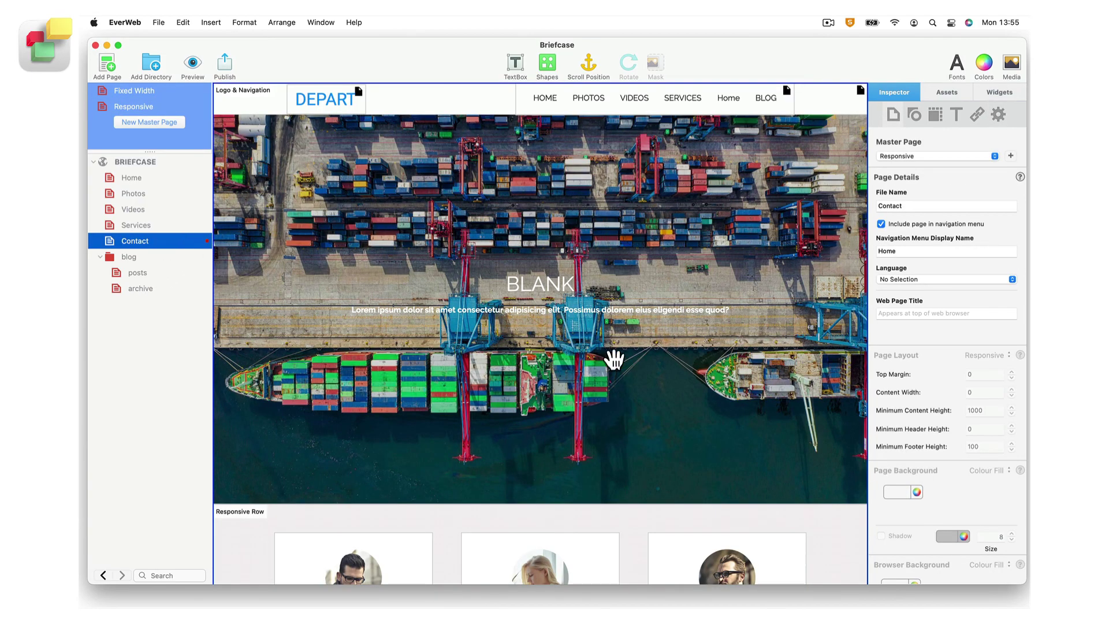
{"action": "scroll", "coordinate": [861, 396], "scroll_direction": "down", "scroll_amount": 6}
{"action": "scroll", "coordinate": [860, 399], "scroll_direction": "down", "scroll_amount": 10}
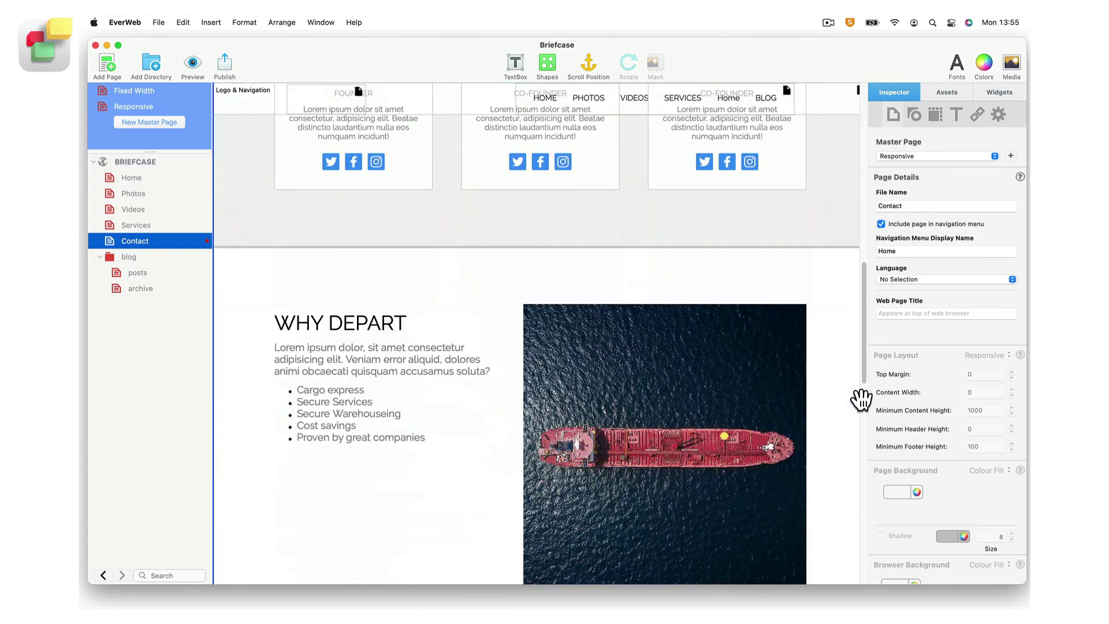